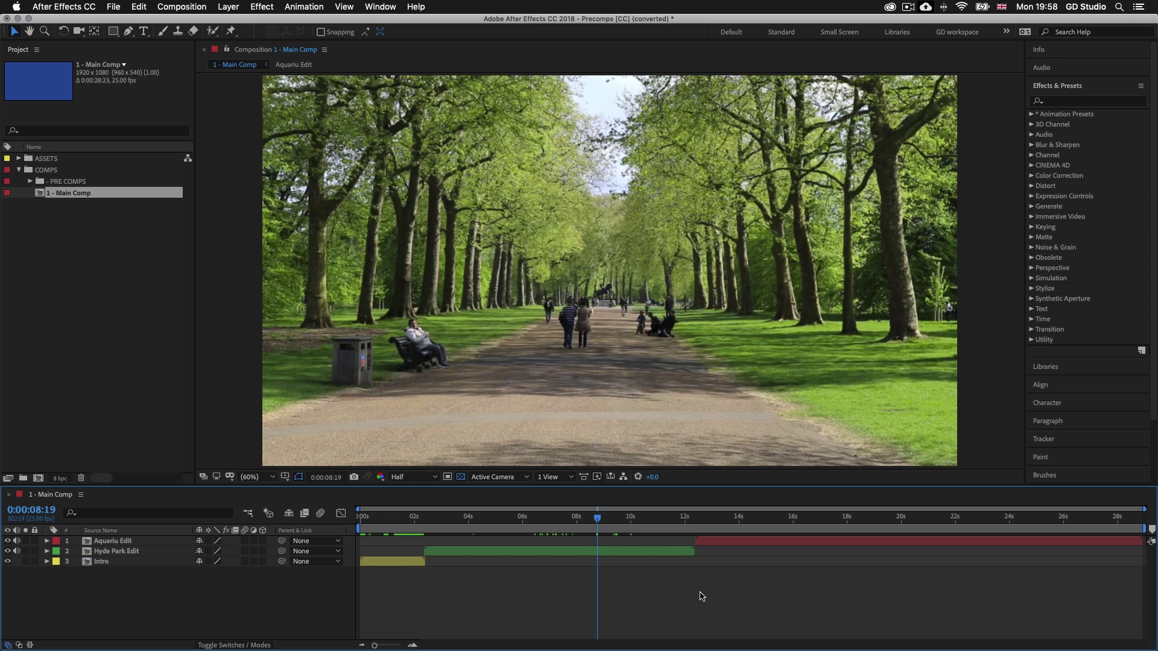
Step: Switch to Finder and open Precomps [CC].aep from the S2 - ESSENTIAL PRACTISE / 12 - Precomps / CC folder
key(super+Tab)
key(super+Tab)
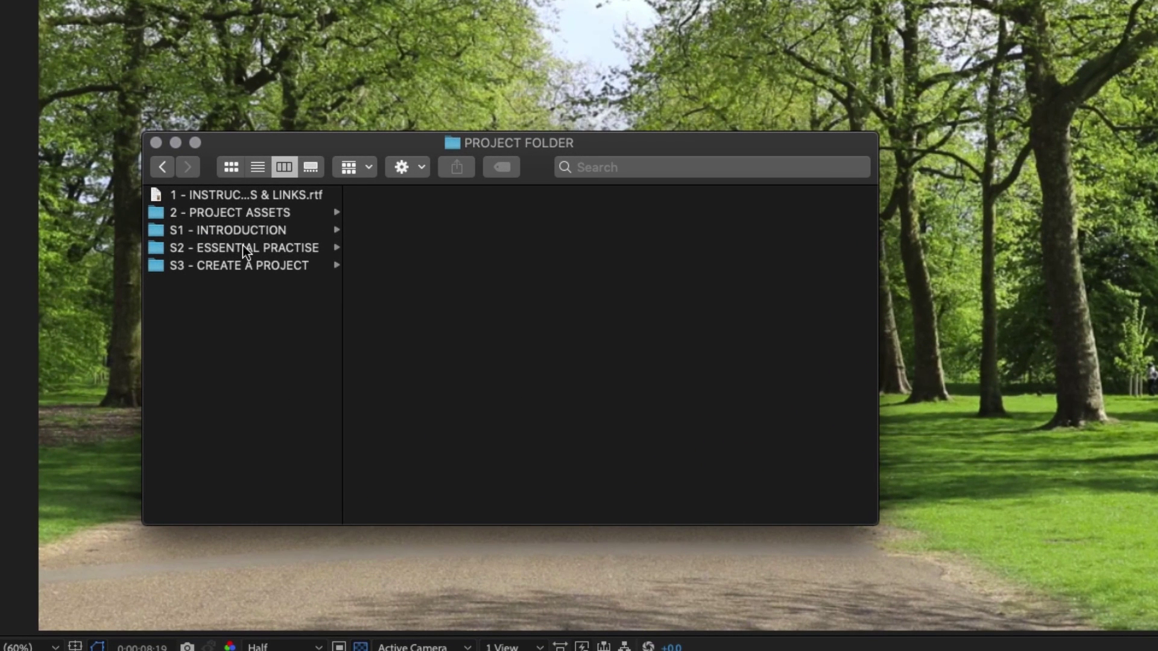
click(242, 248)
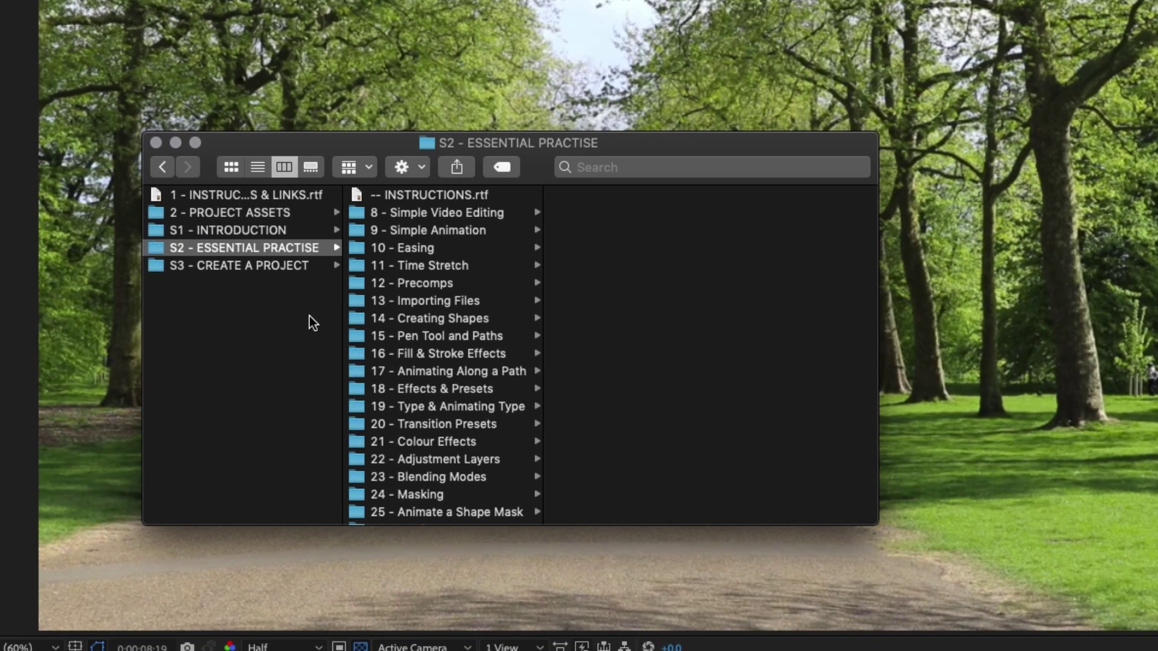
click(449, 284)
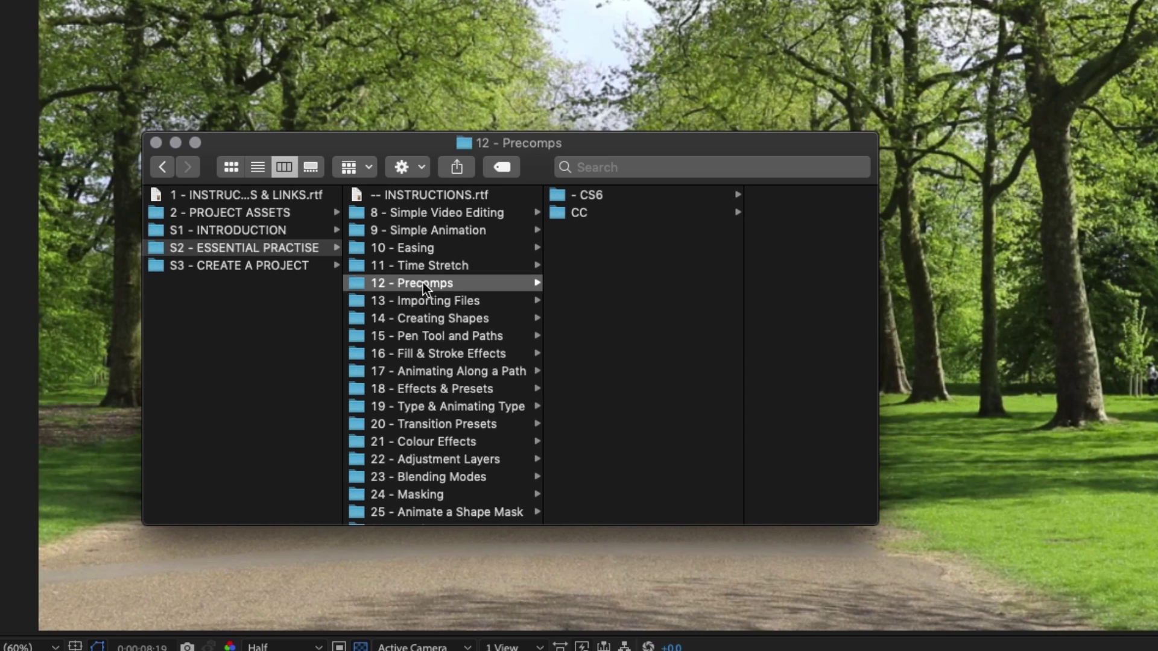
click(622, 211)
click(779, 198)
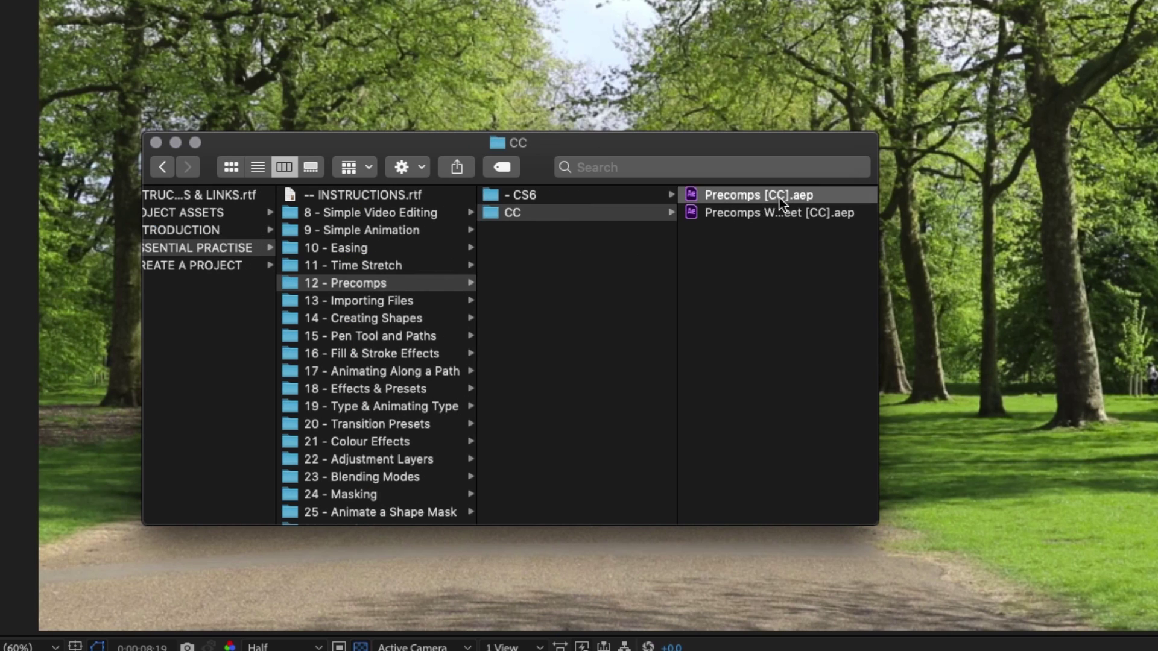
double_click(522, 195)
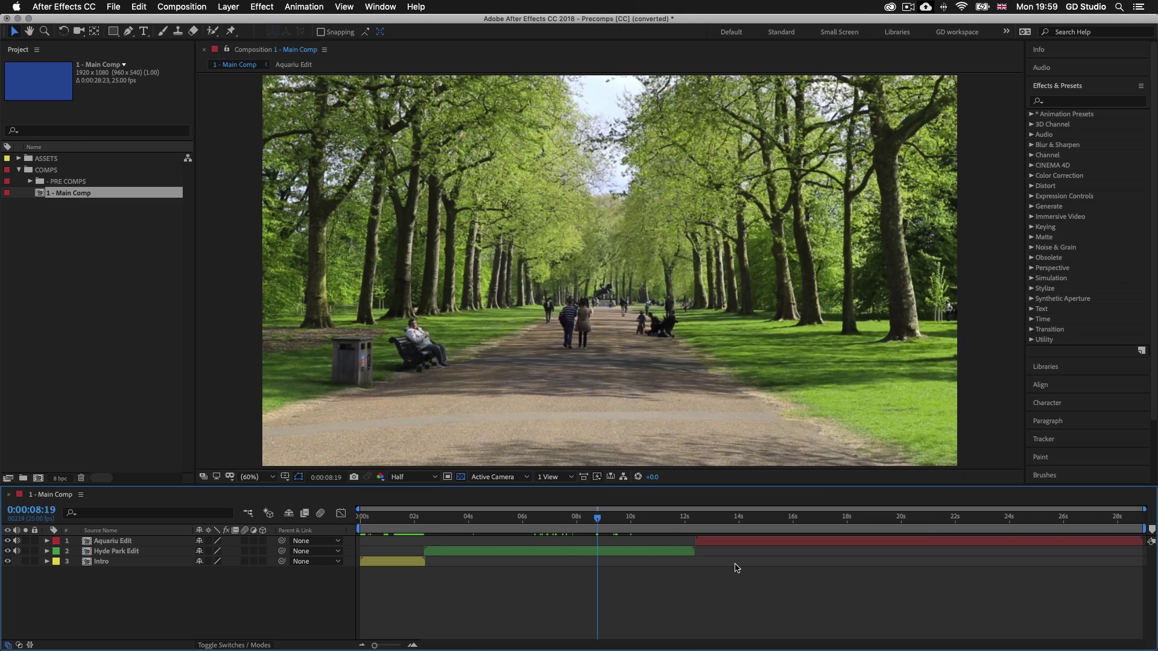
Step: Locate Precomps [CC].aep in Finder again under S2 - ESSENTIAL PRACTISE / 12 - Precomps / CC, and return to After Effects
key(super+Tab)
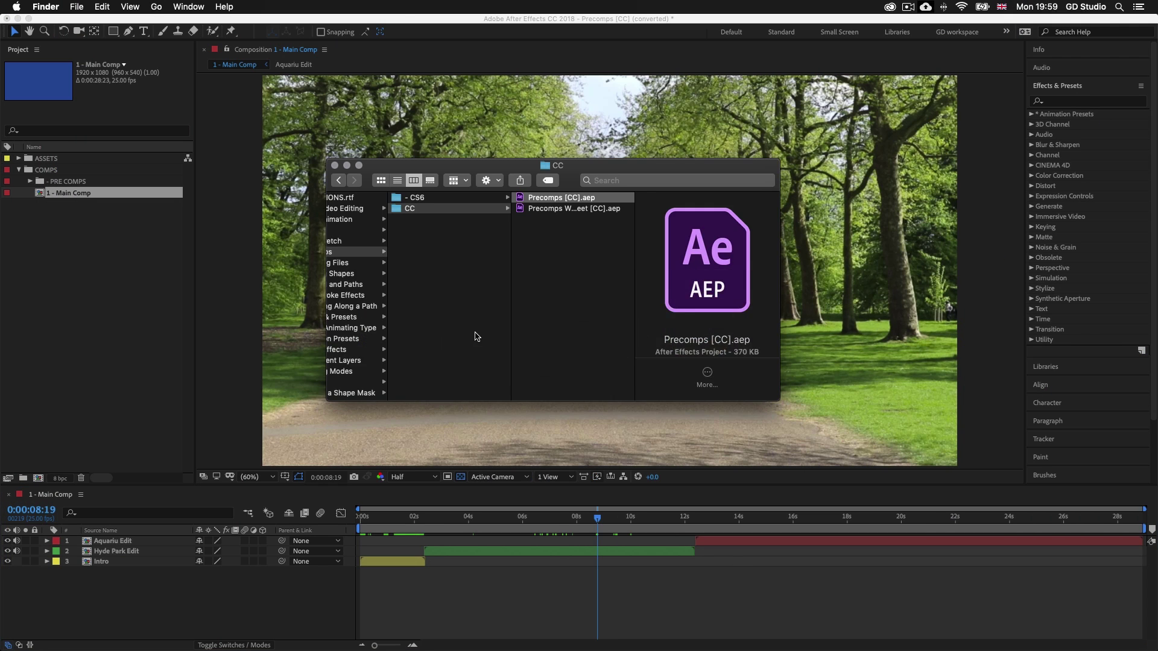
scroll(422, 328, left, 5)
click(389, 327)
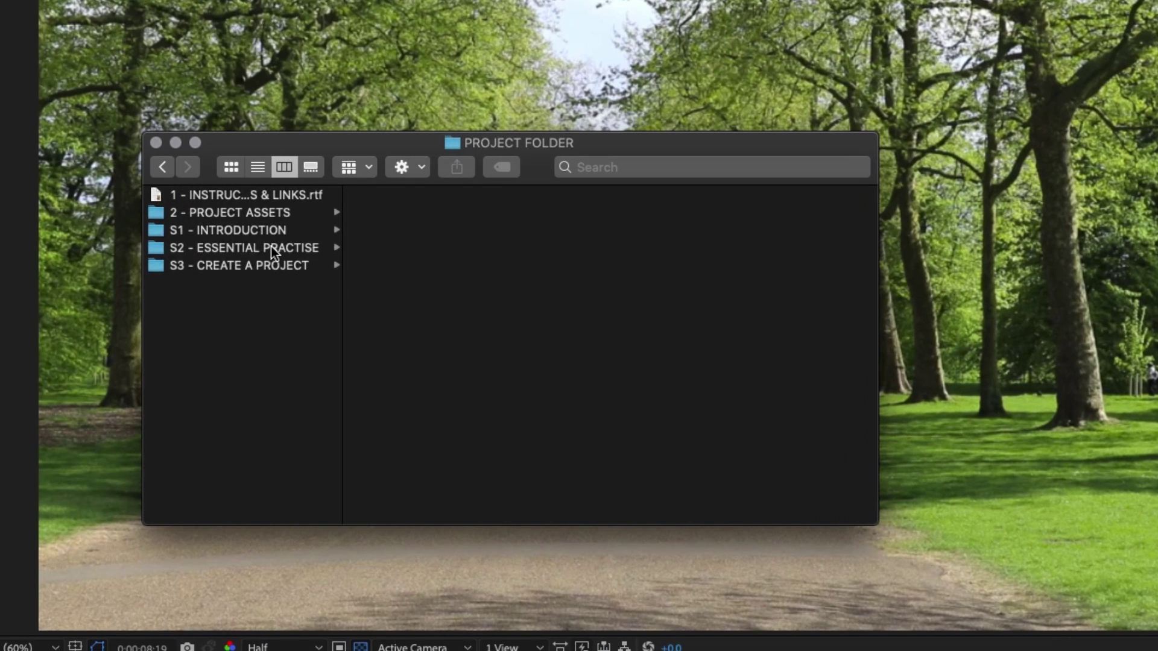
click(405, 230)
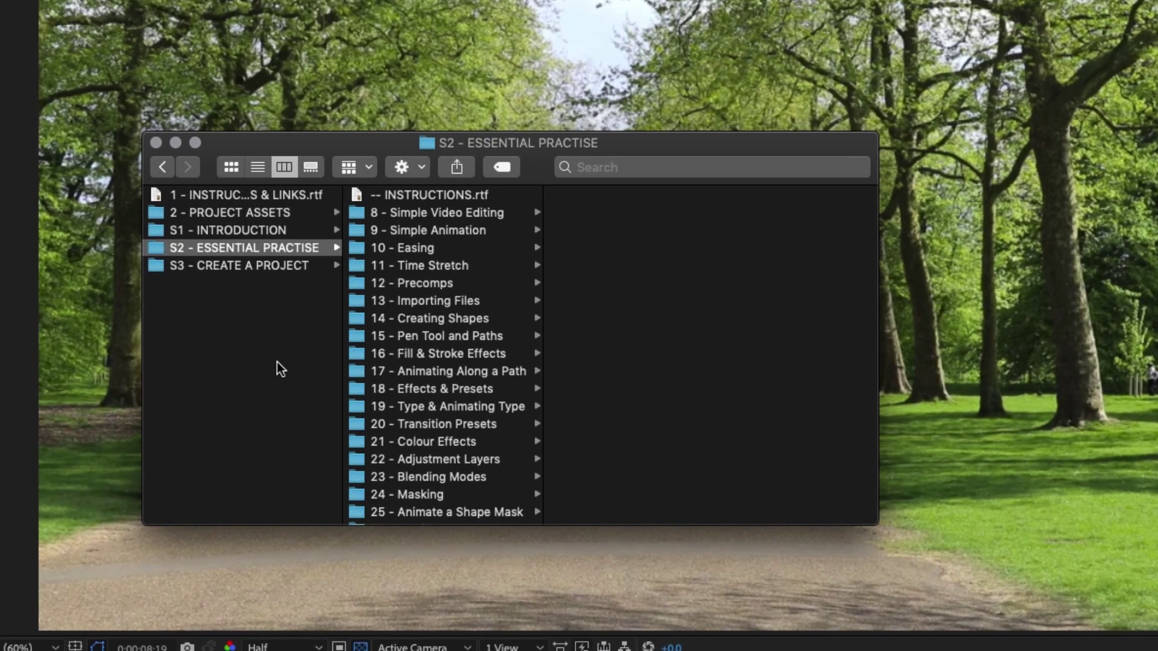
click(415, 285)
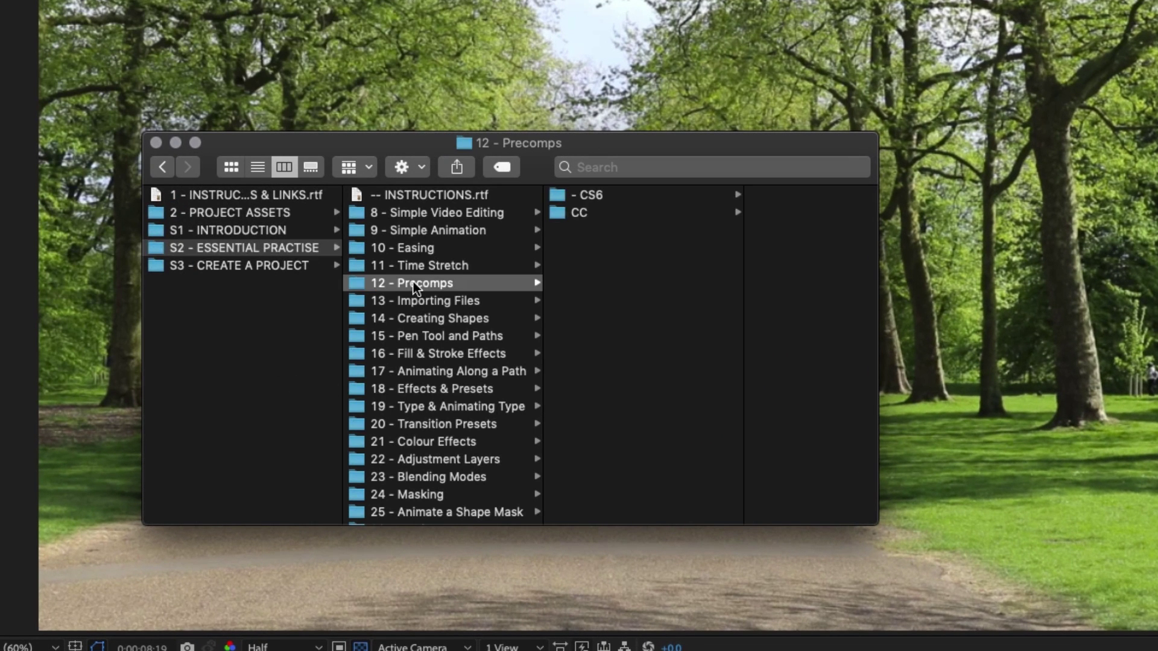
click(616, 211)
click(720, 196)
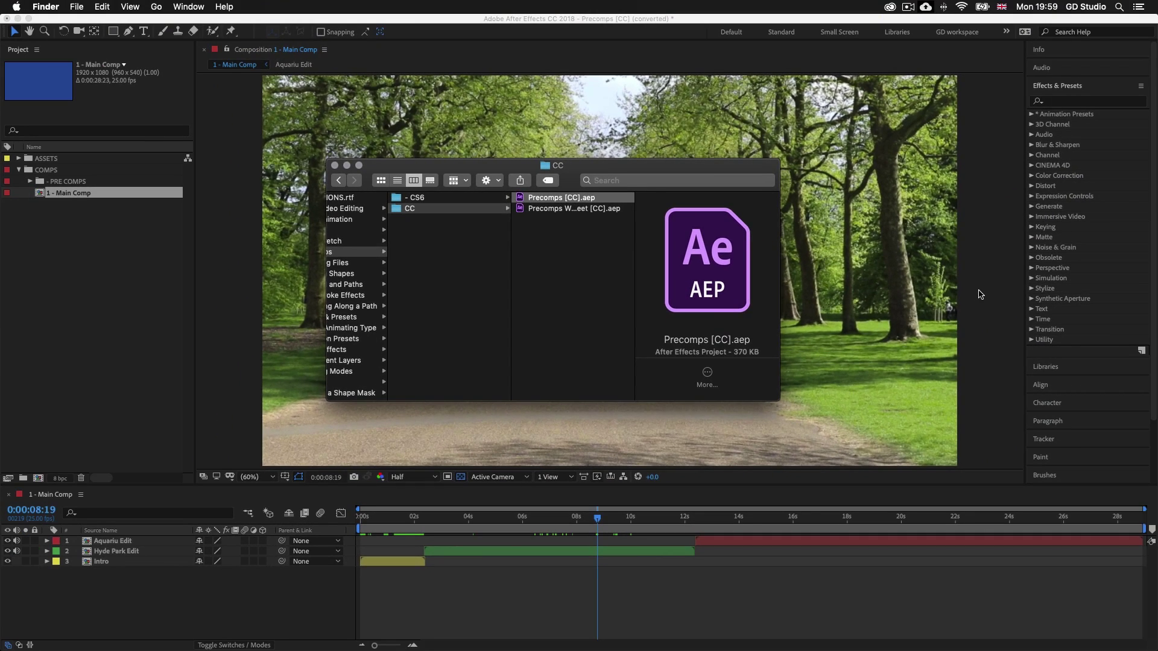
click(978, 295)
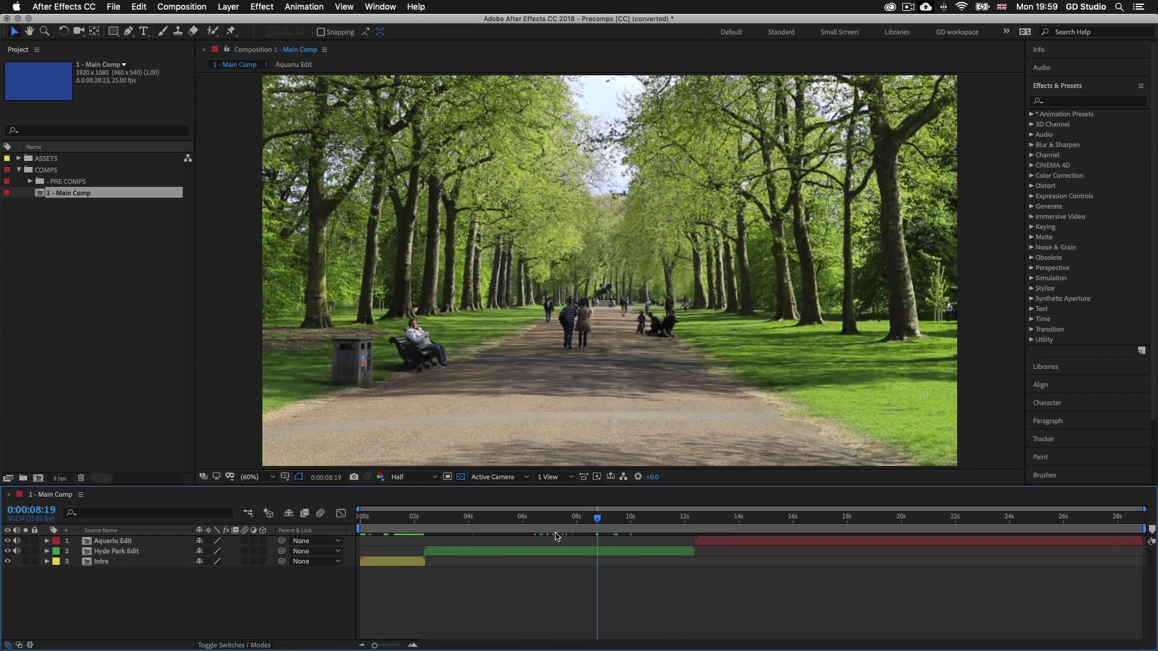
Step: Preview 1 - Main Comp from its first frame through to the aquarium footage and stop playback
drag(597, 520, 342, 526)
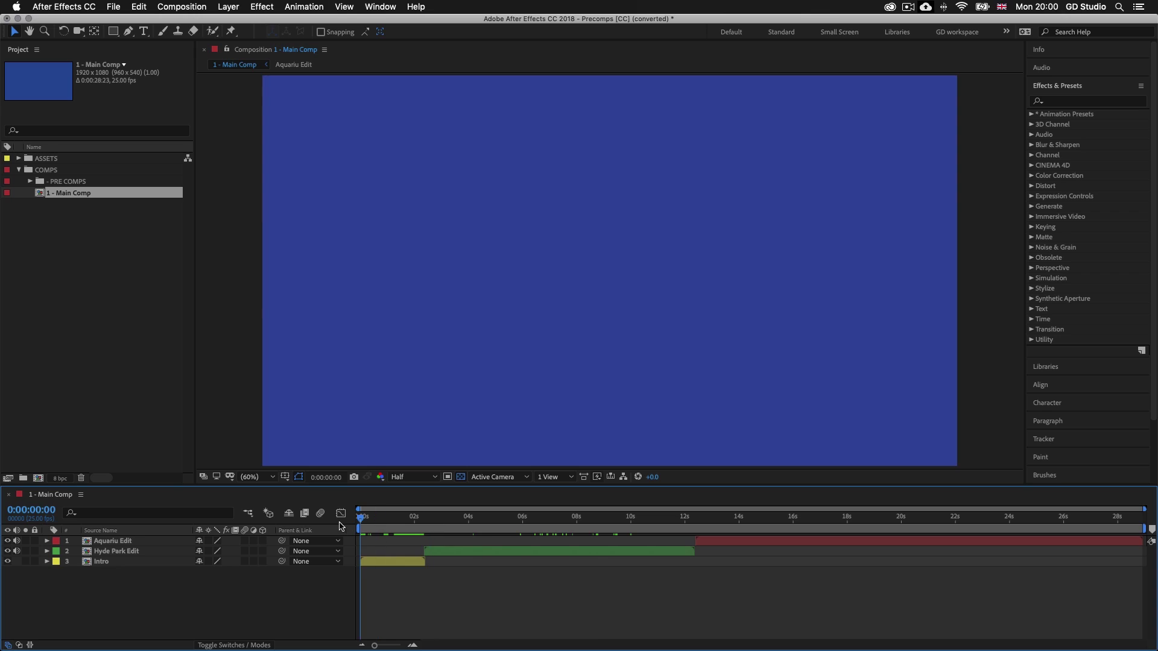
key(space)
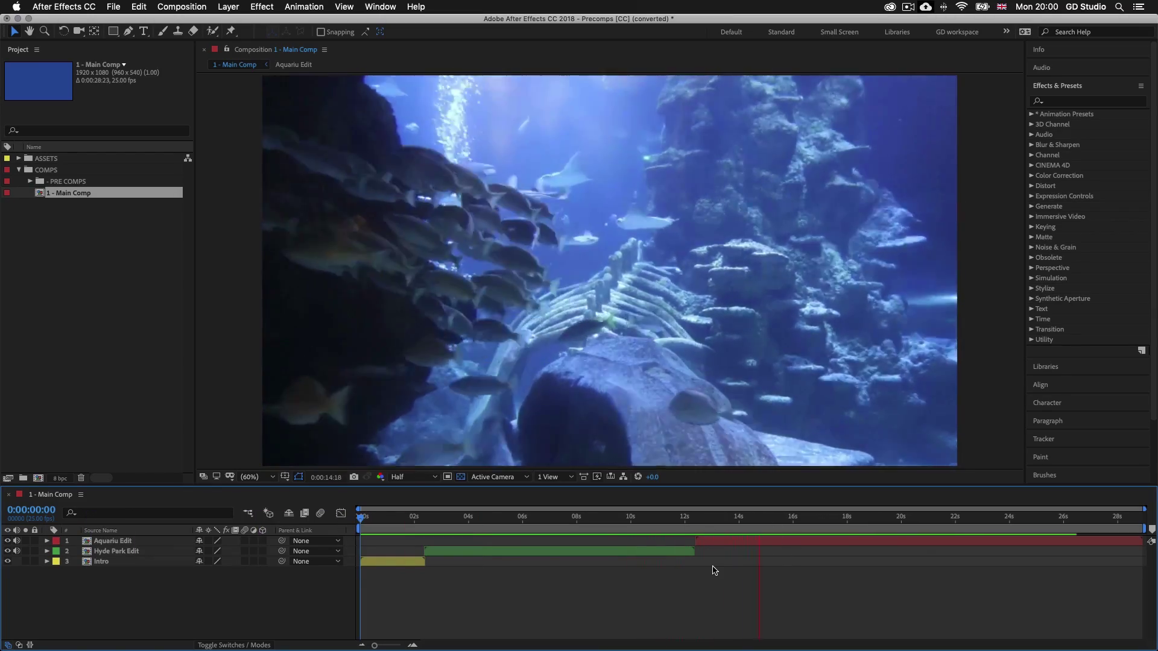
key(space)
Step: Go to 0:00:01:01, open the Intro precomp to inspect its layers, and return to 1 - Main Comp
click(389, 517)
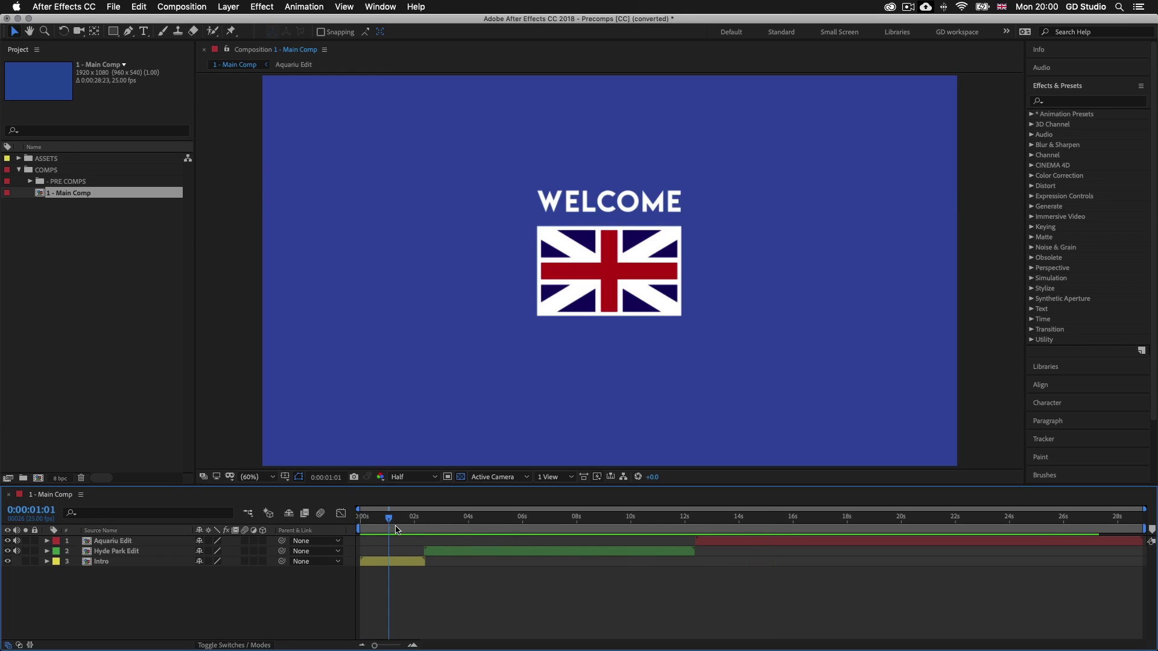
click(395, 561)
double_click(397, 562)
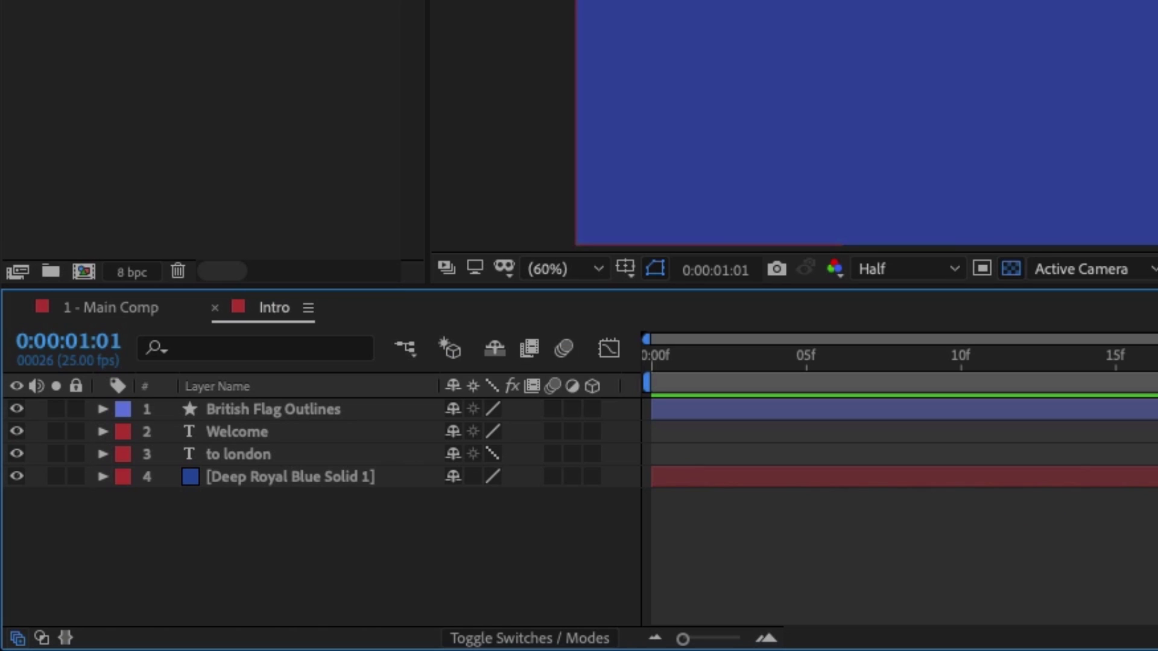
click(110, 307)
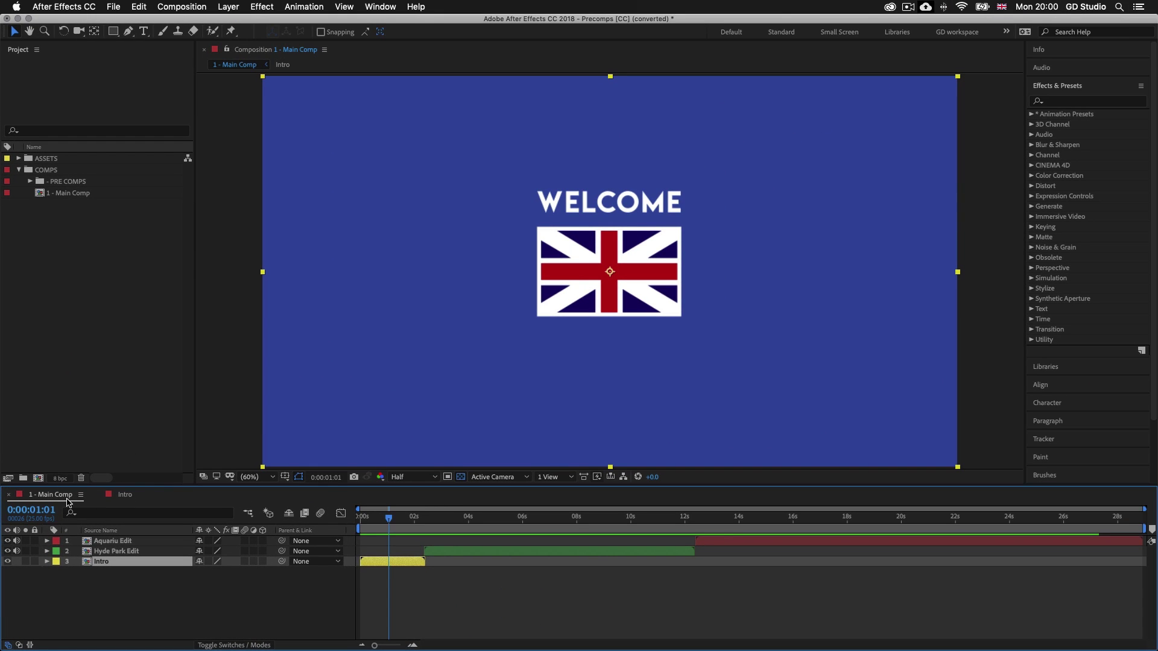
Step: Go to 0:00:07:03, open the Hyde Park Edit precomp to inspect its clips, and return to 1 - Main Comp
click(553, 529)
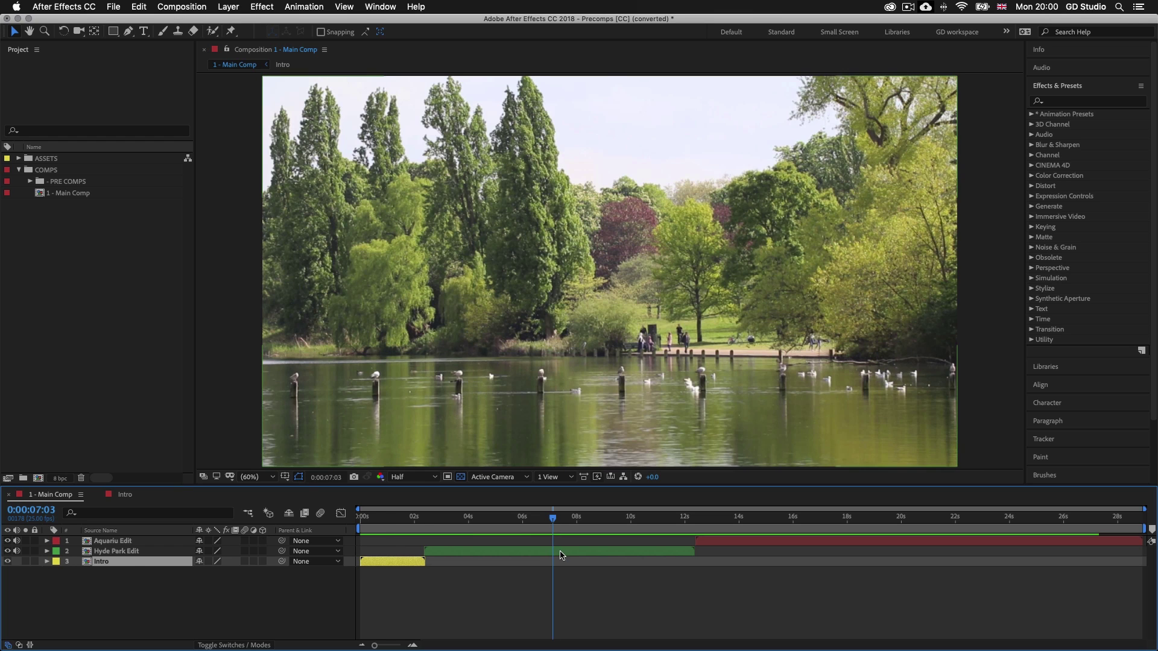
click(560, 551)
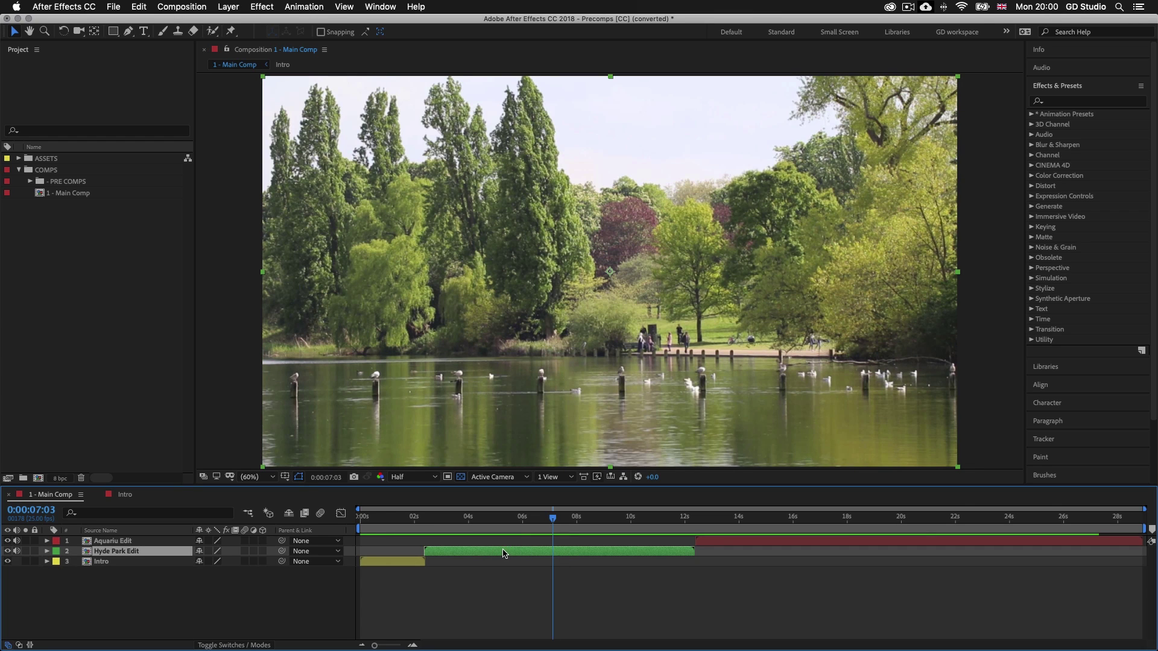
double_click(505, 551)
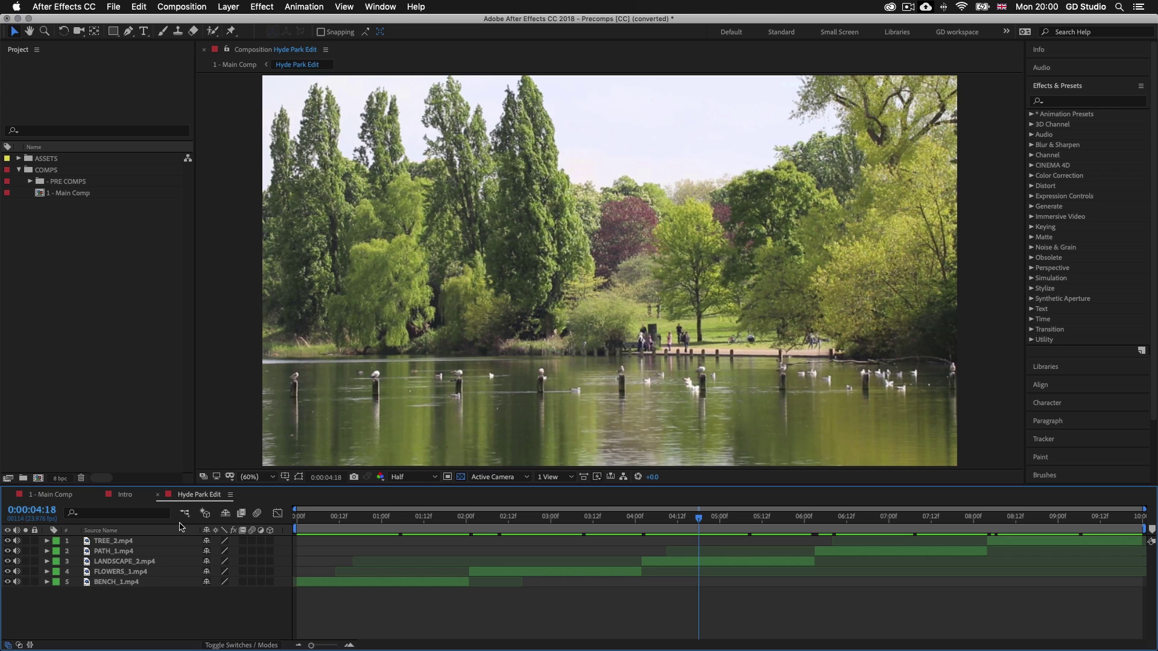
click(54, 496)
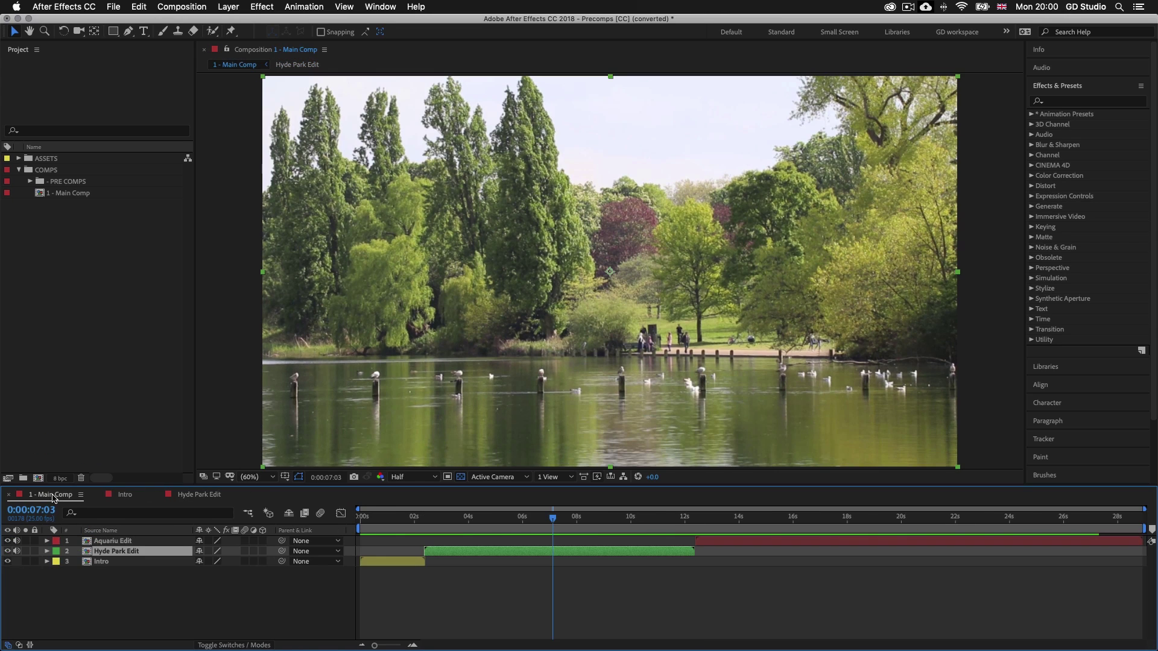
Step: Go to 0:00:18:13, open the Aquariu Edit precomp to inspect its clips, and return to 1 - Main Comp
click(861, 520)
click(887, 544)
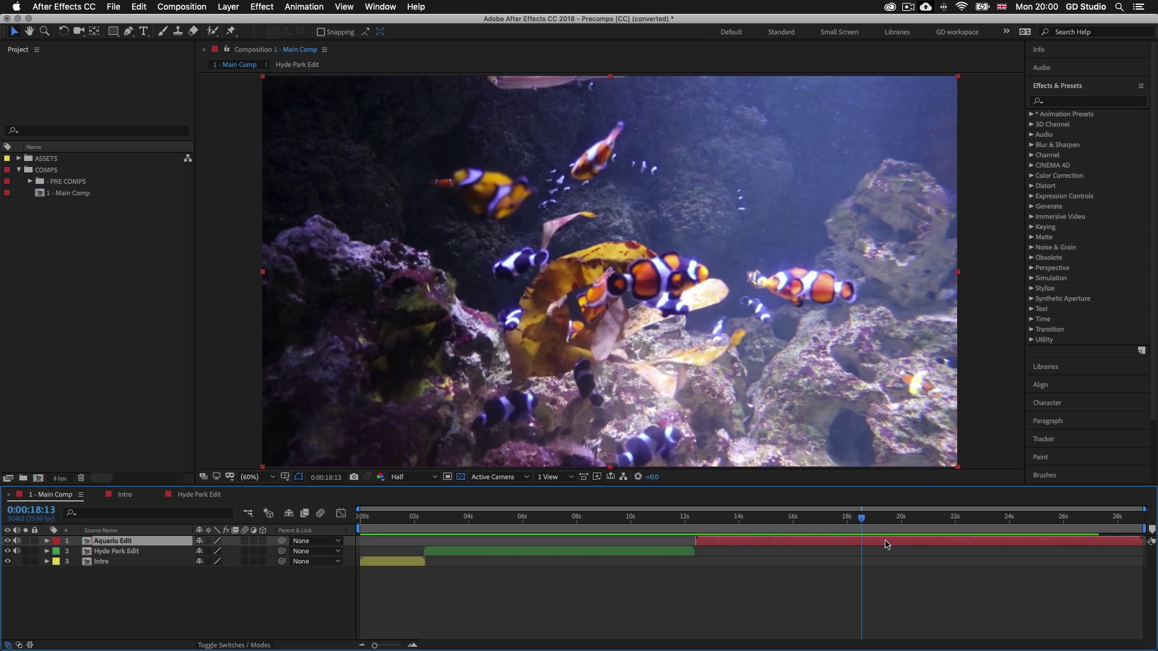
double_click(875, 544)
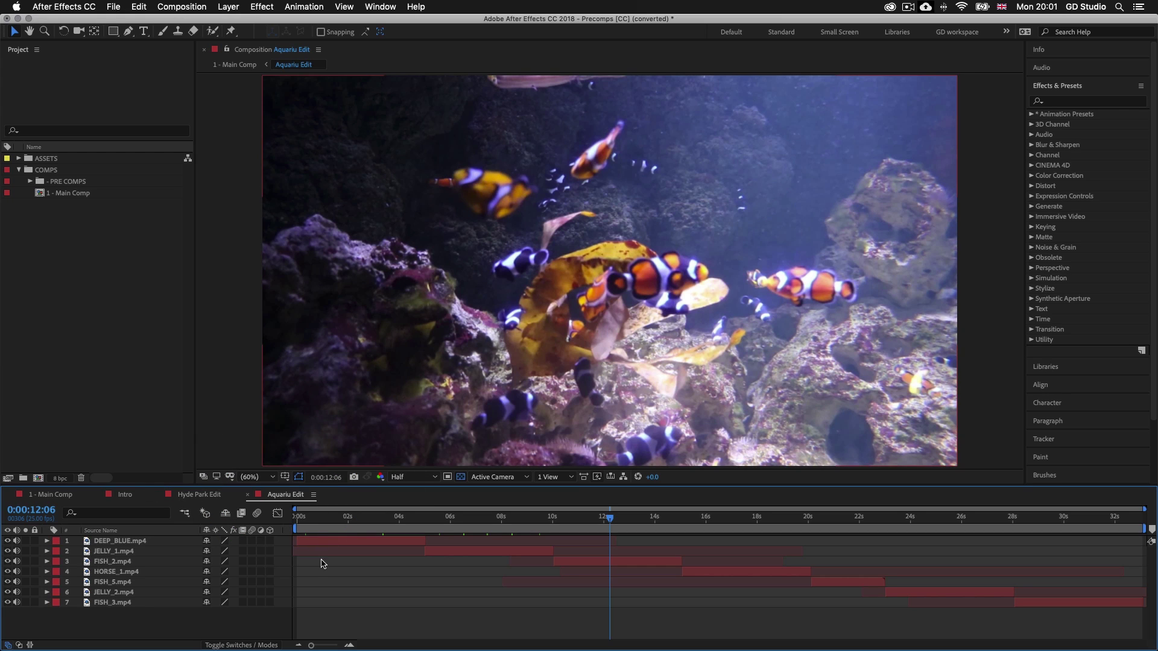
click(55, 496)
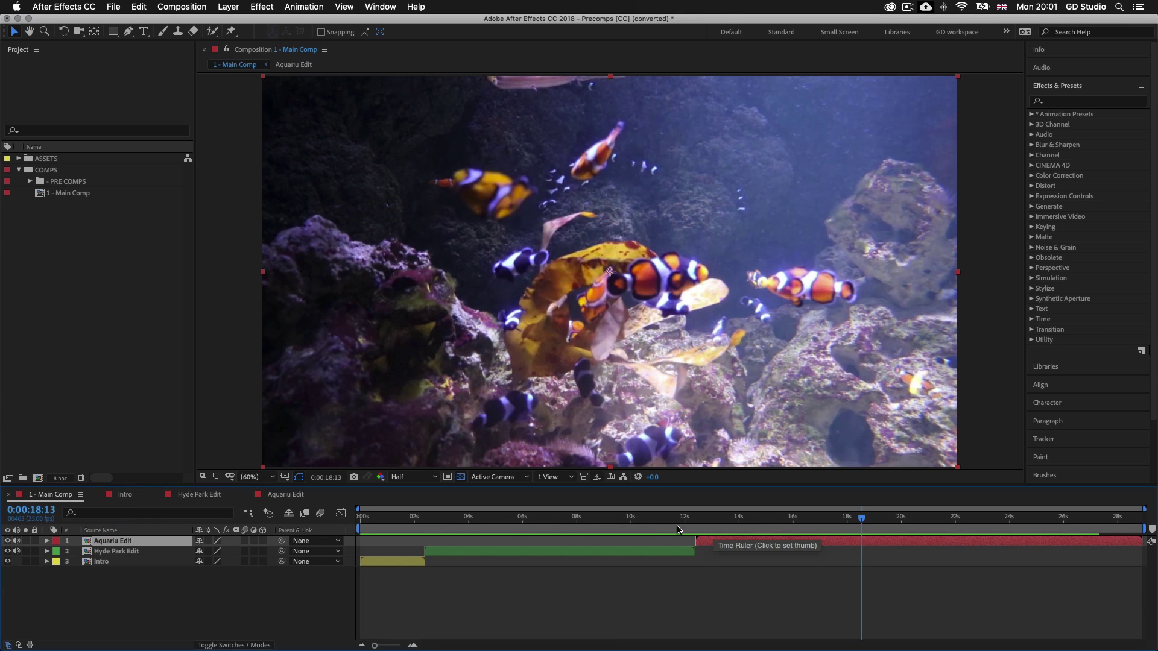
Step: Play 1 - Main Comp from the start, selecting the Intro, Hyde Park Edit and Aquariu Edit layers in turn
click(643, 521)
drag(643, 522, 358, 518)
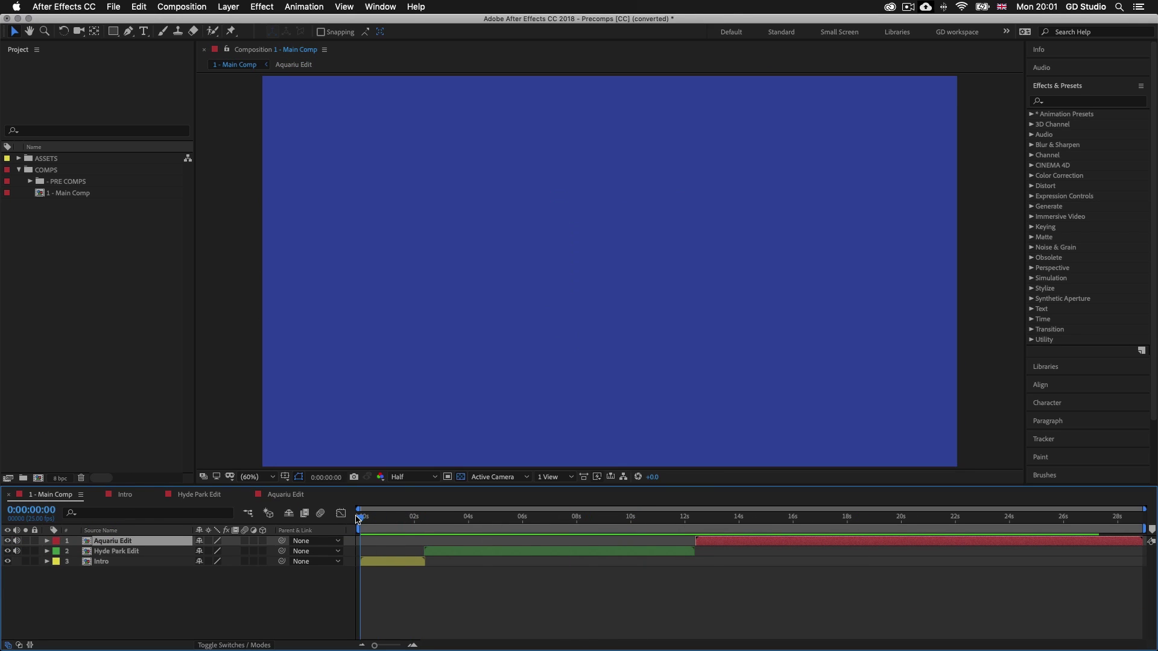
key(space)
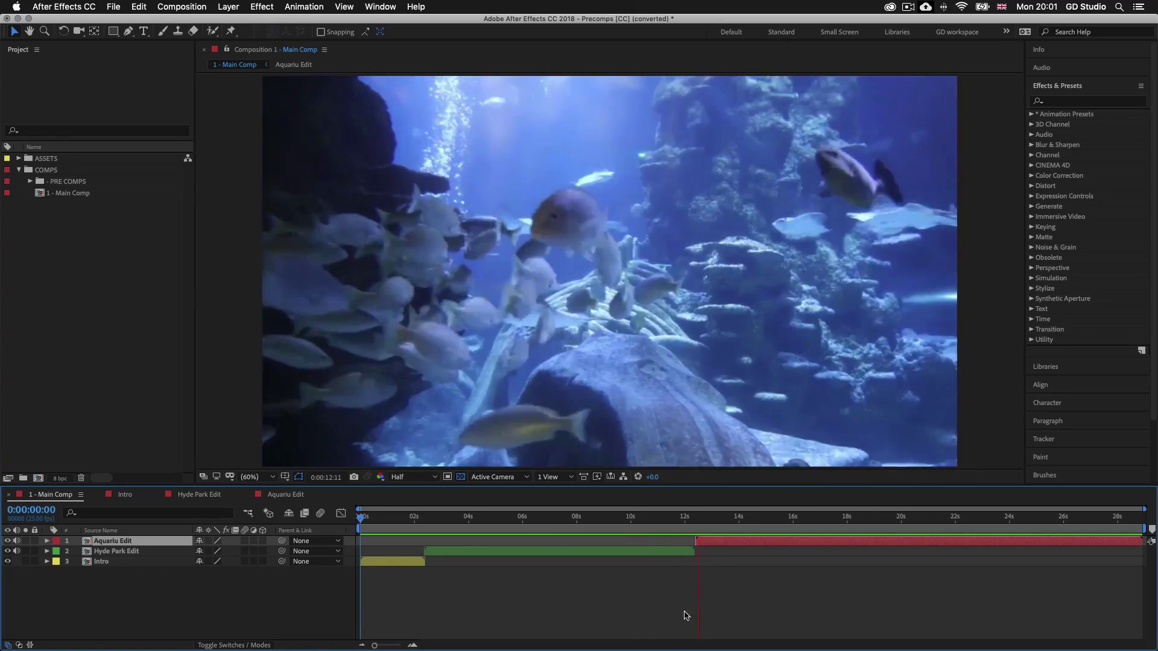
click(402, 563)
click(480, 552)
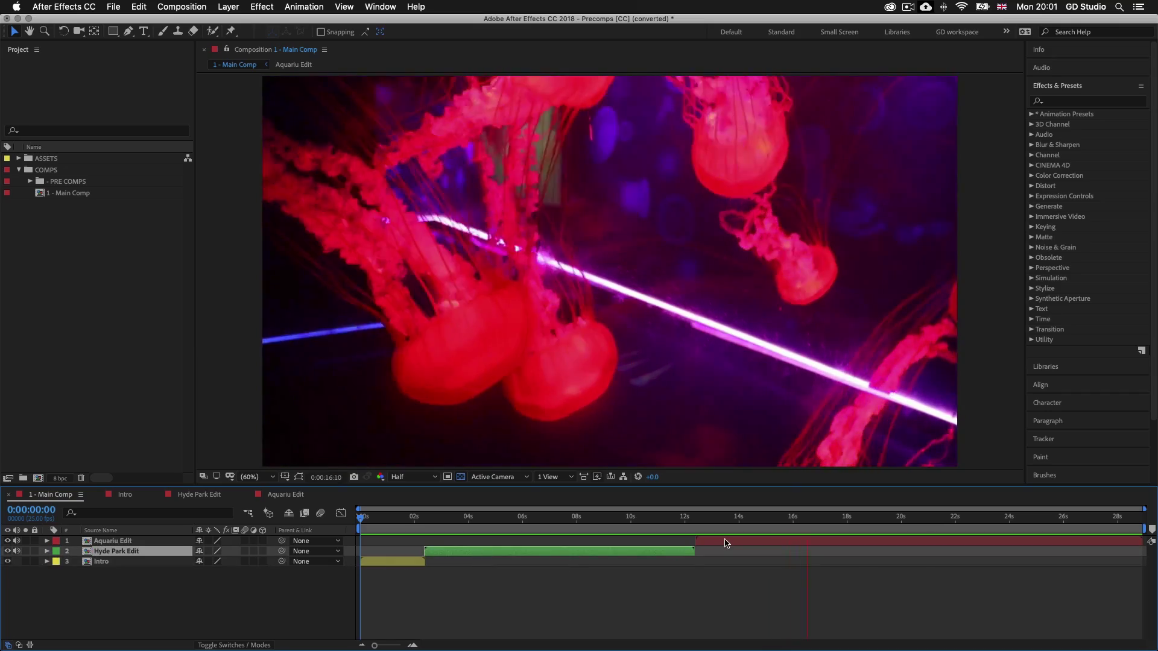
click(726, 542)
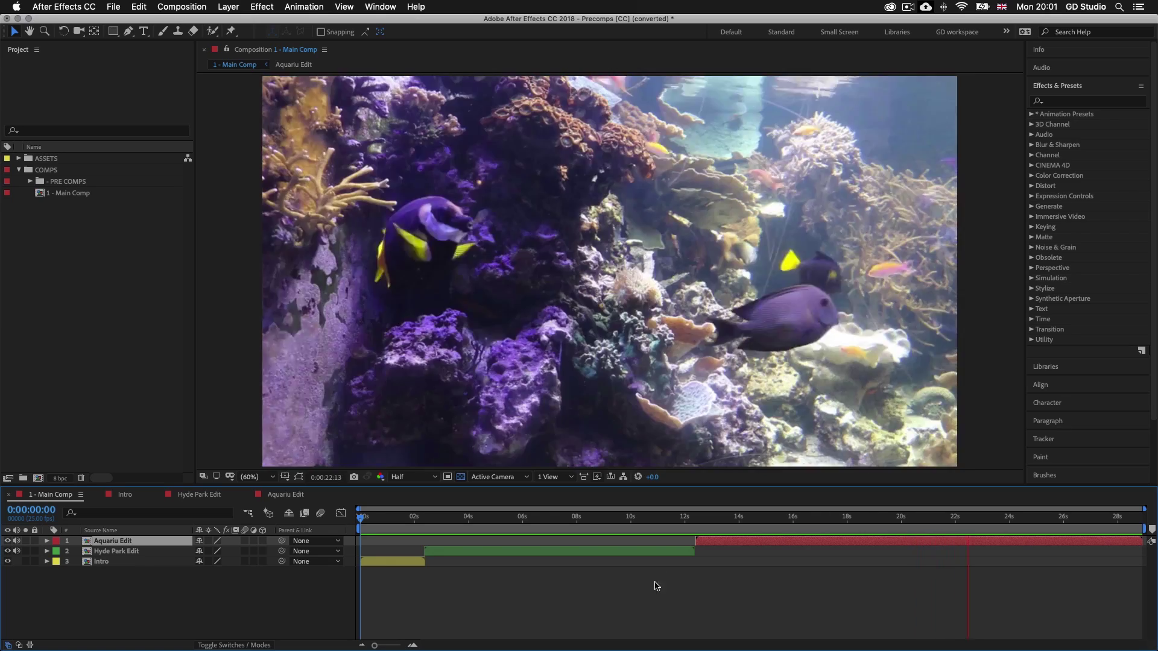
Step: In Finder, open Precomps Worksheet [CC].aep from the 12 - Precomps / CC folder without saving the current project, and set the current time to 0:00:19:17
key(super+Tab)
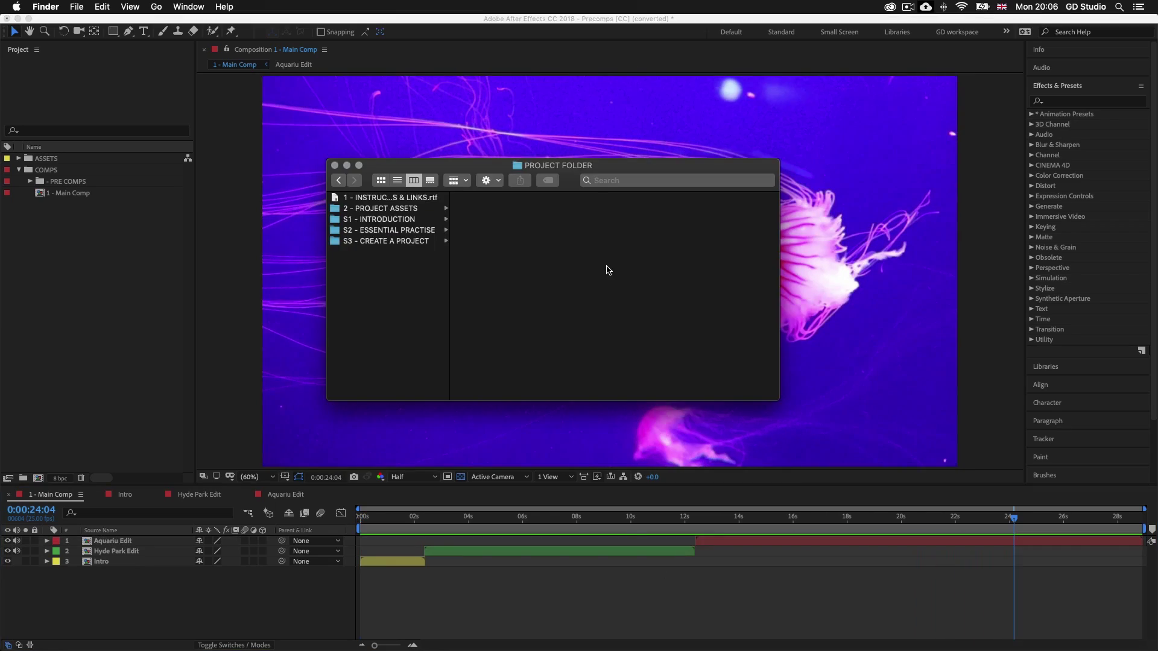
click(242, 249)
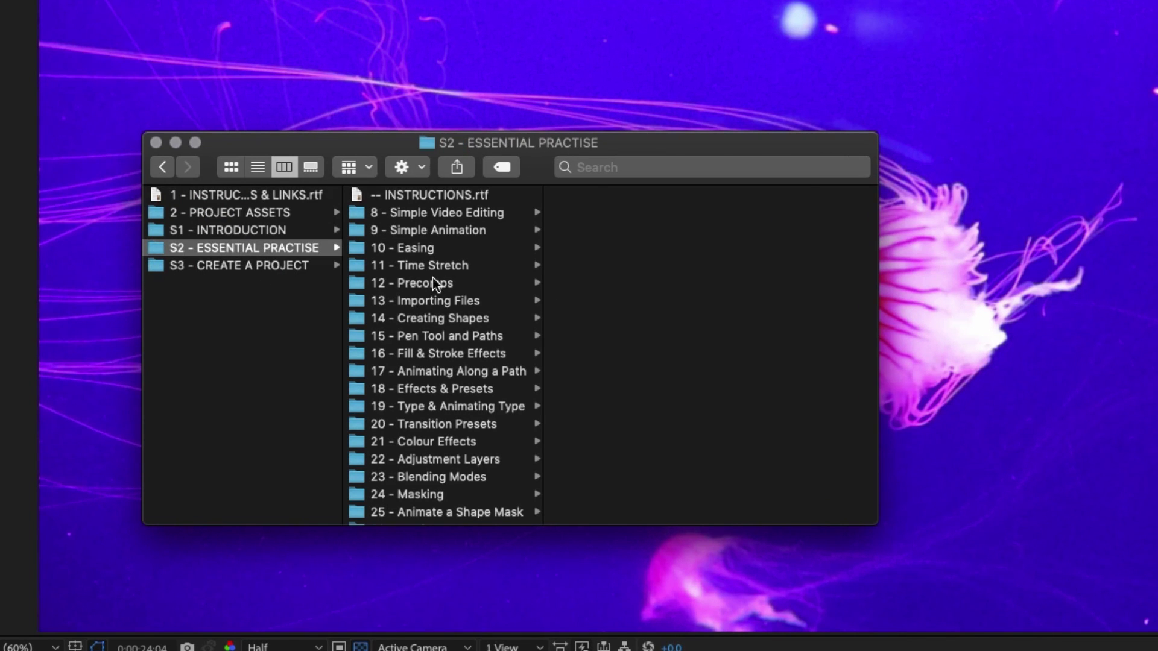
click(433, 283)
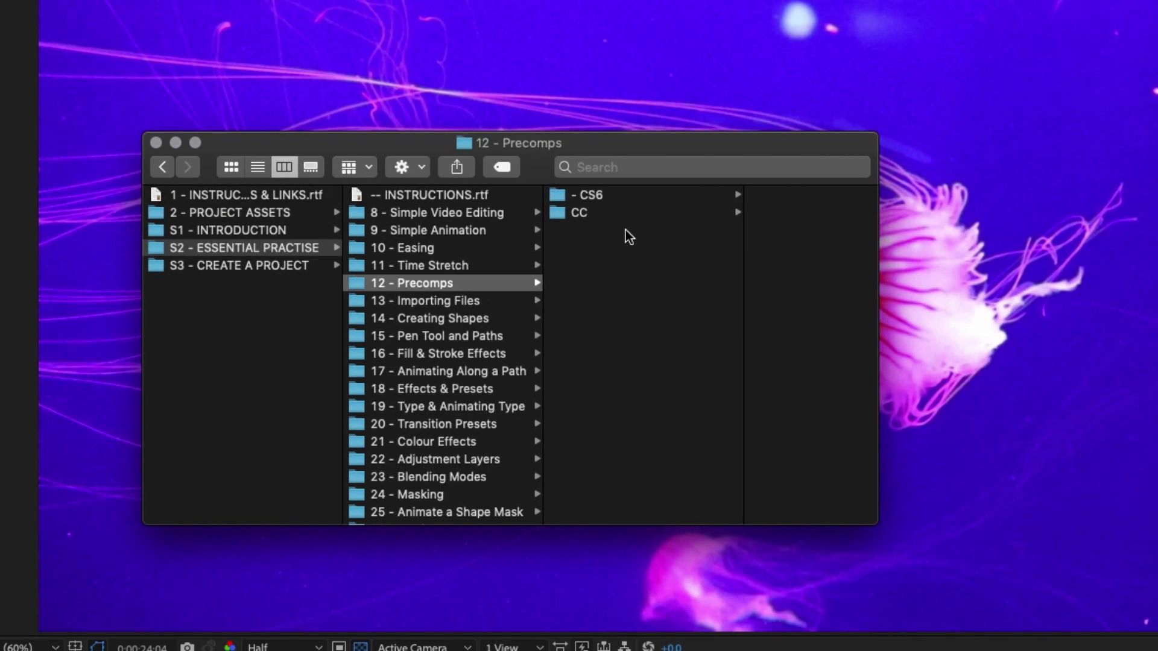
click(622, 214)
click(752, 217)
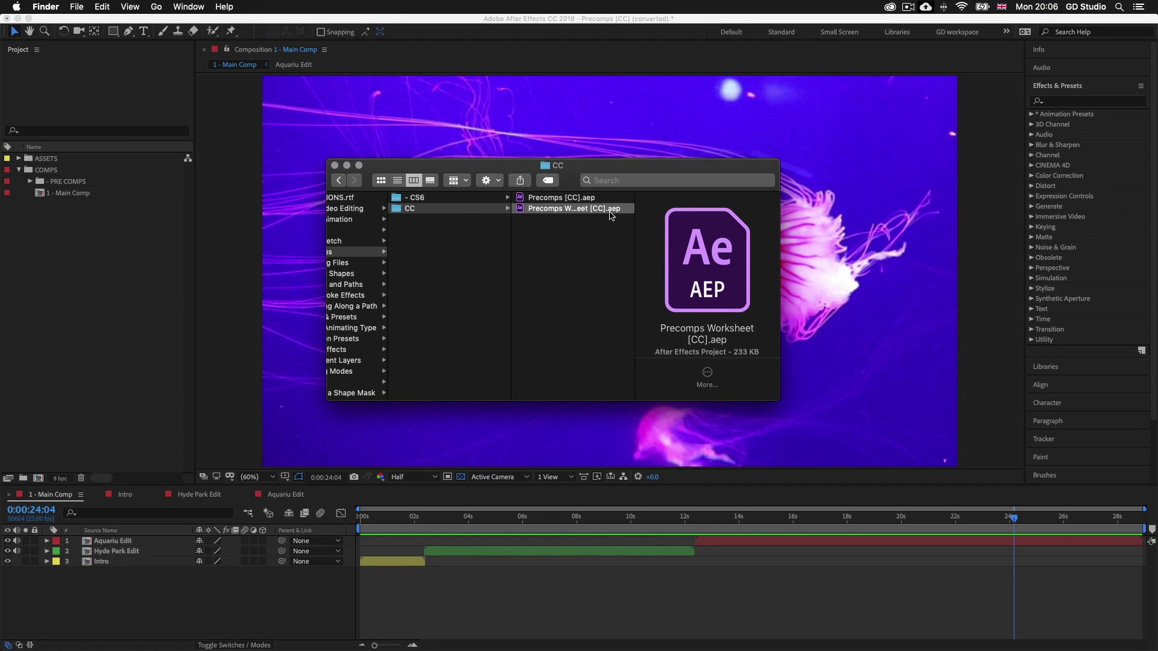
double_click(600, 211)
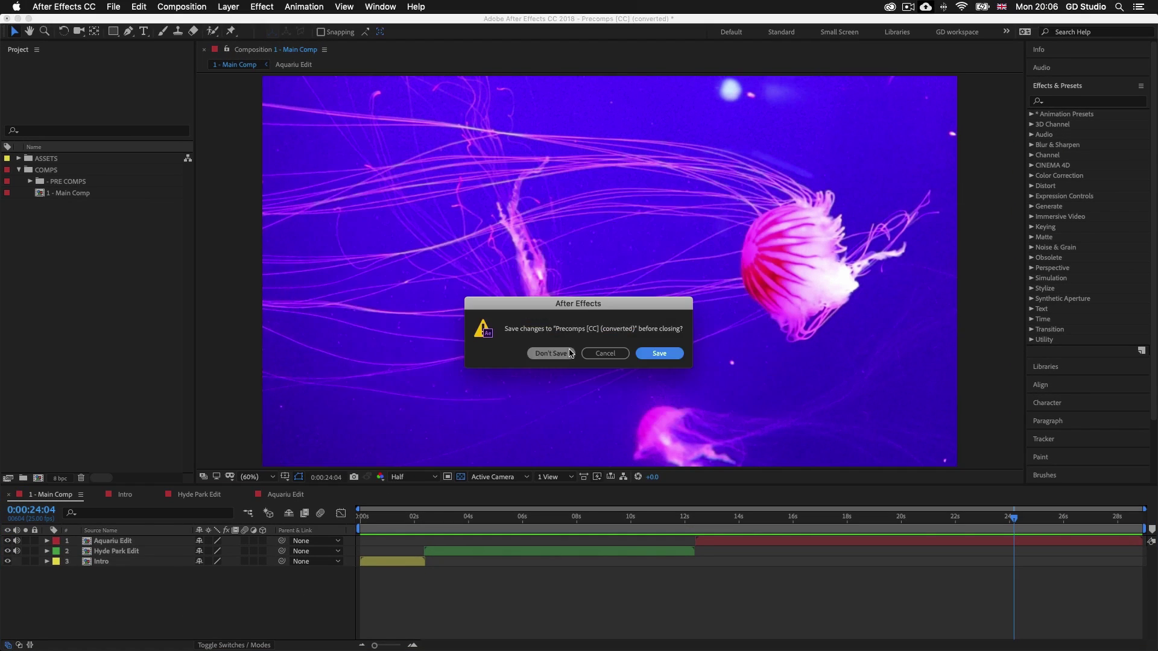
click(551, 354)
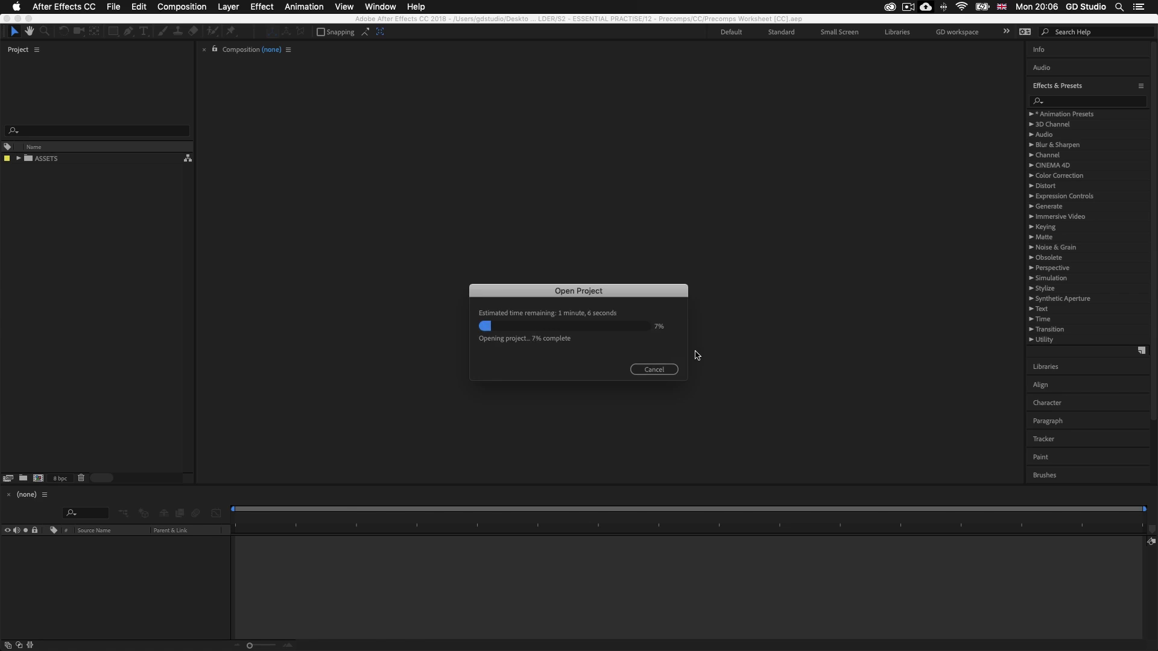
click(695, 518)
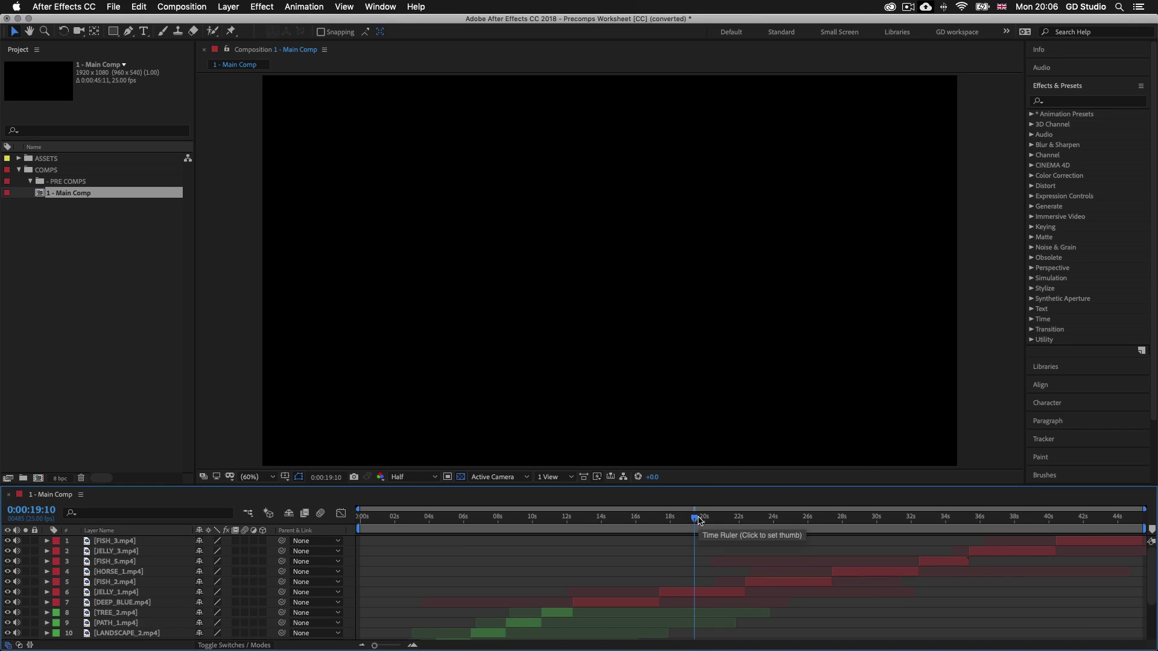
click(700, 518)
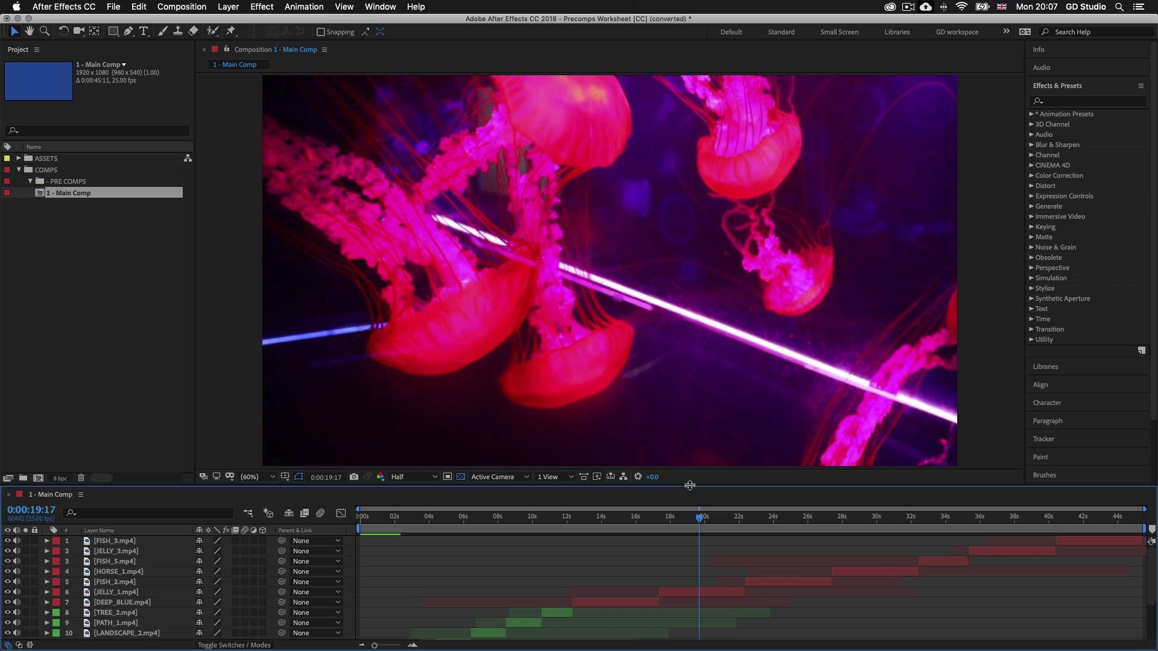
Step: Enlarge the timeline to show all layers, review the park, aquarium and intro sections, and set the current time to 0:00:01:09
drag(690, 485, 691, 435)
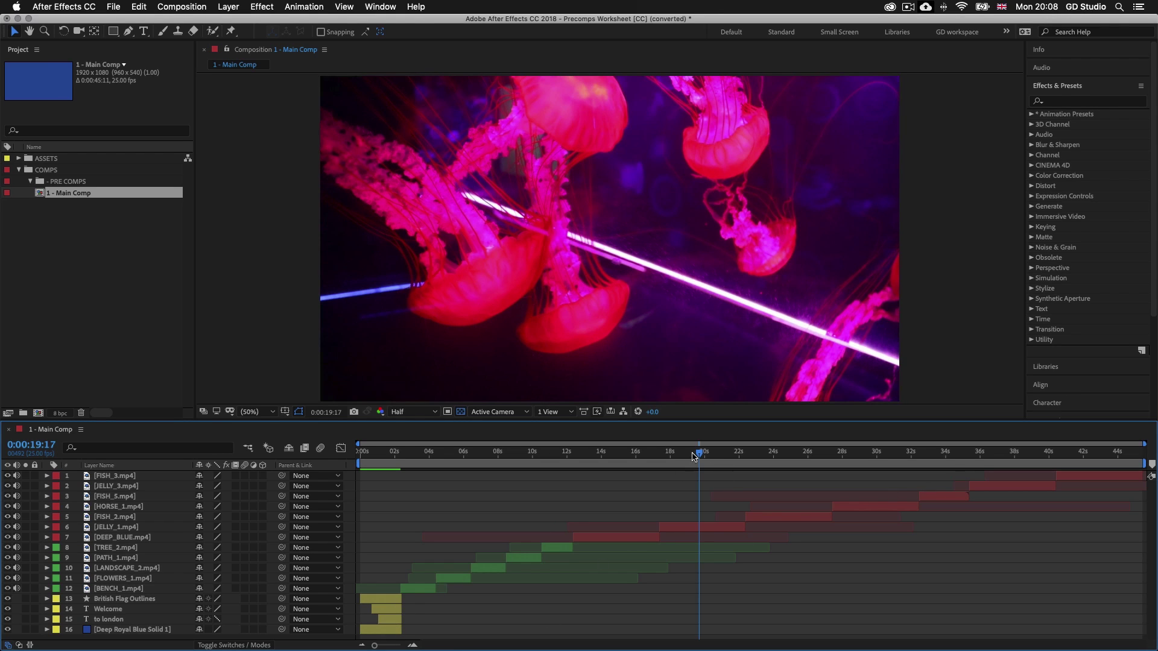
drag(697, 456, 537, 470)
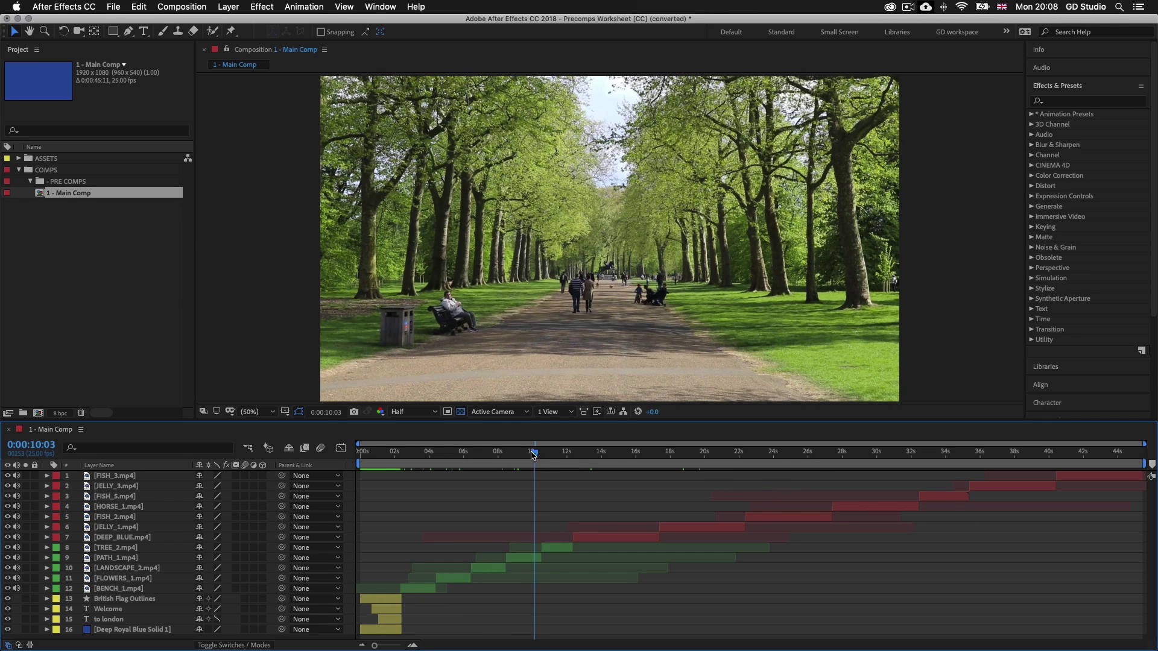
drag(534, 456, 785, 471)
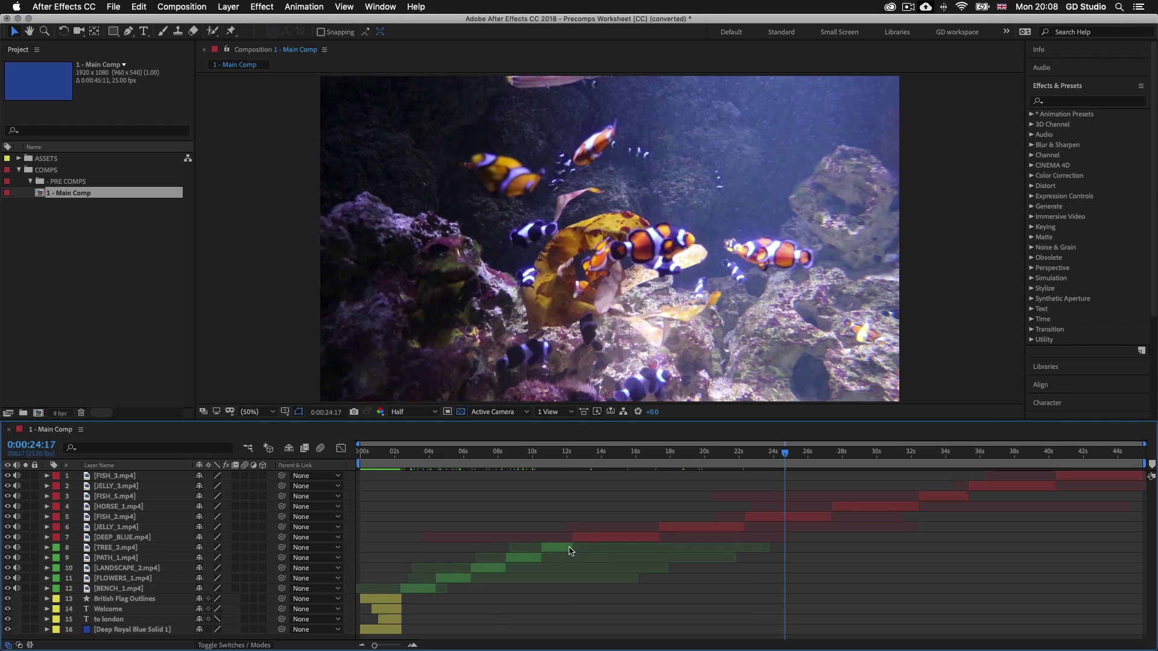
click(387, 458)
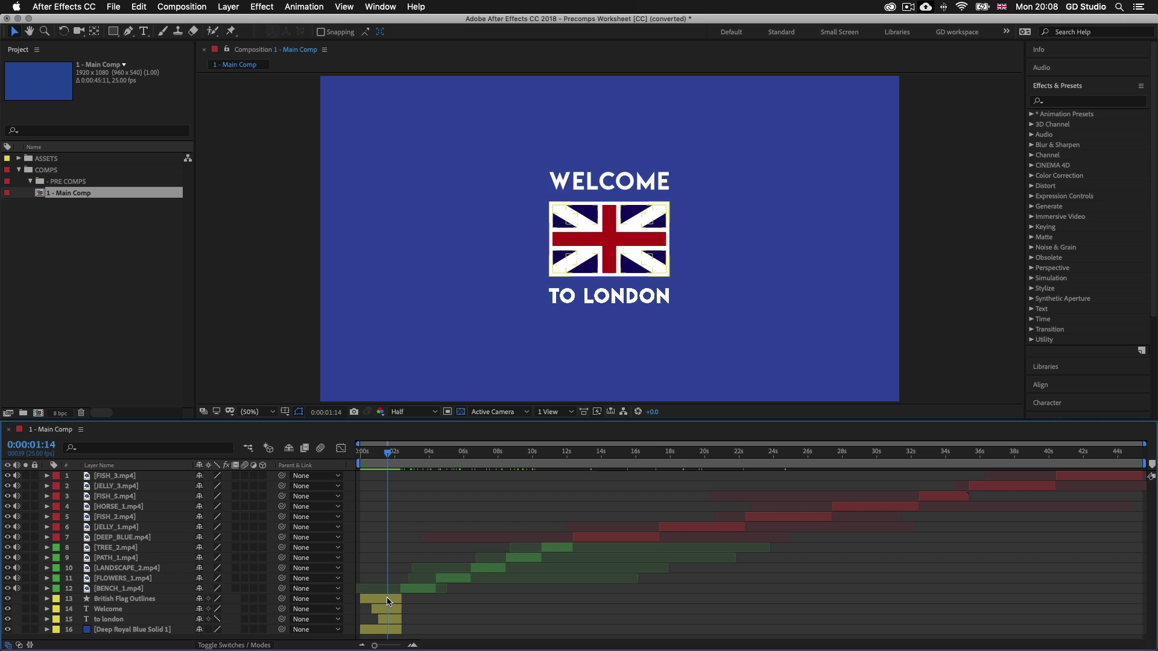
mouse_move(389, 456)
mouse_down()
mouse_move(360, 458)
mouse_move(409, 458)
mouse_move(384, 457)
mouse_up()
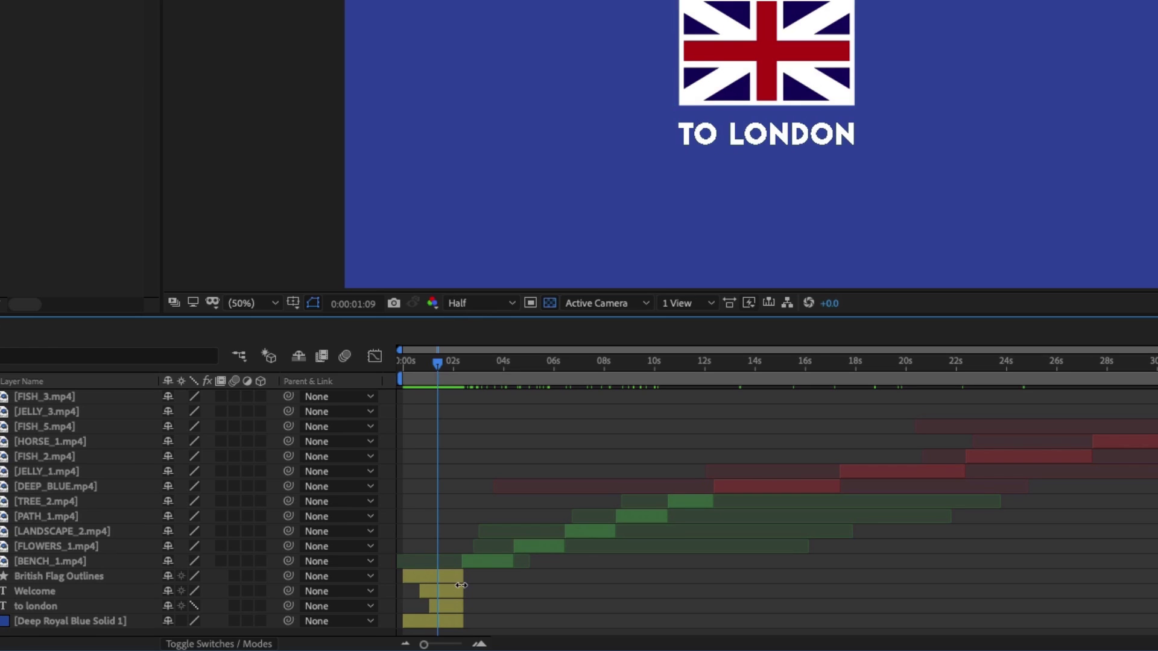
Step: Pre-compose the British Flag Outlines, Welcome, to london and blue solid layers as Intro, adjusting duration to the selected layers and opening the new composition
click(444, 577)
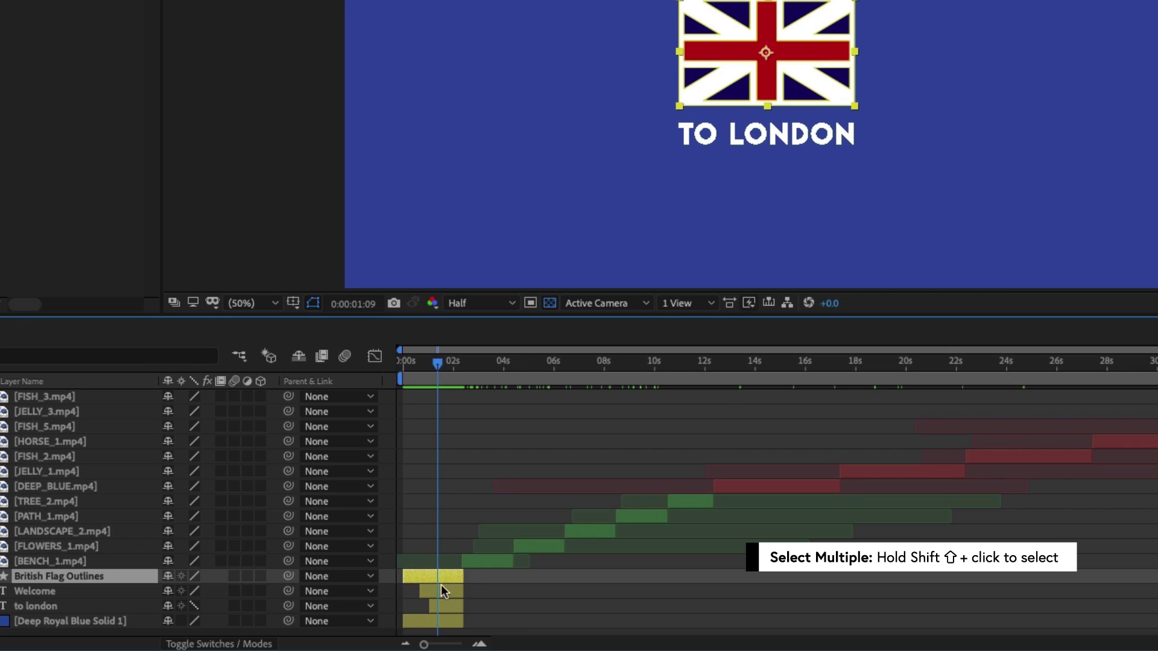
shift+click(447, 621)
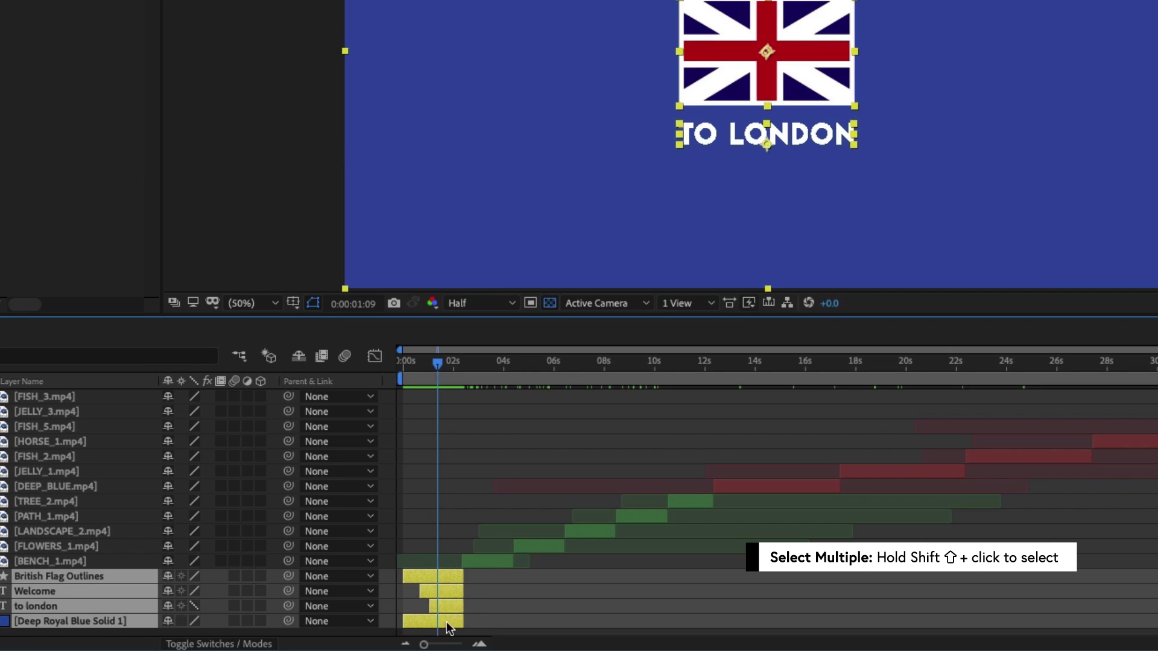
right_click(451, 591)
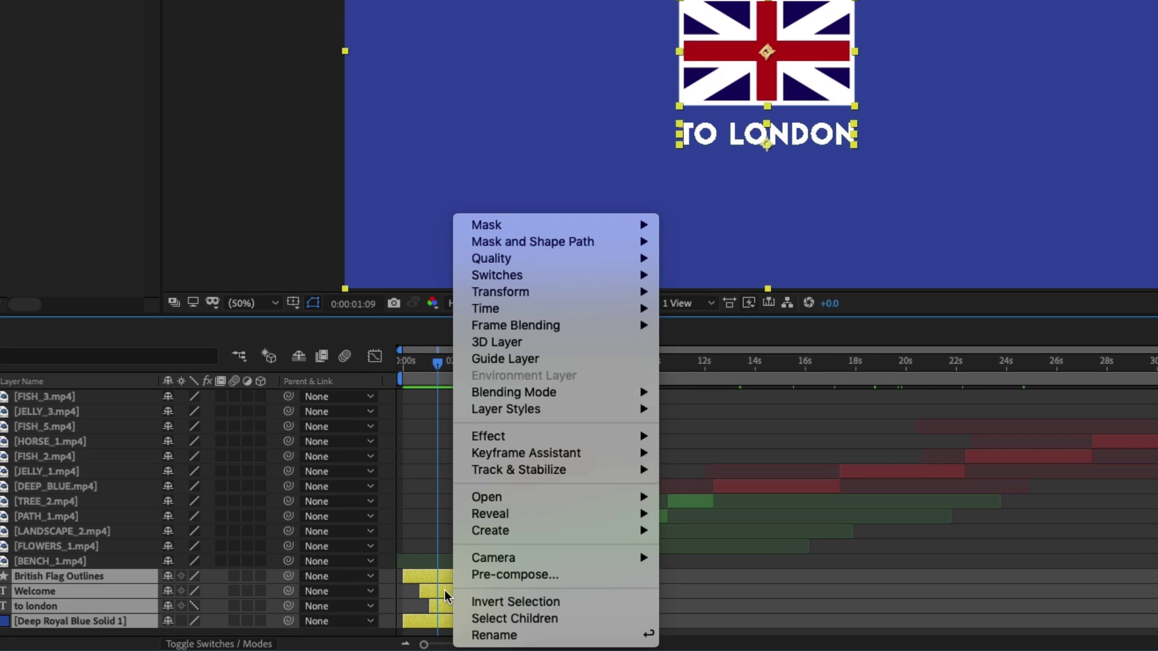
click(514, 574)
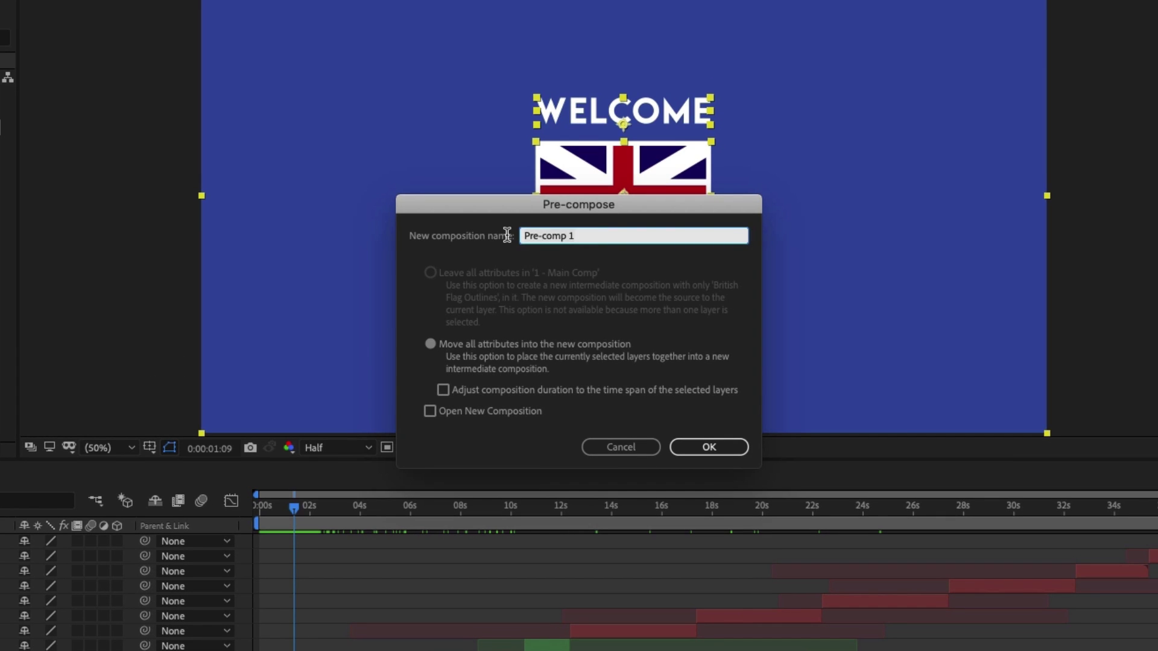
key(BackSpace)
text(Intro)
click(443, 391)
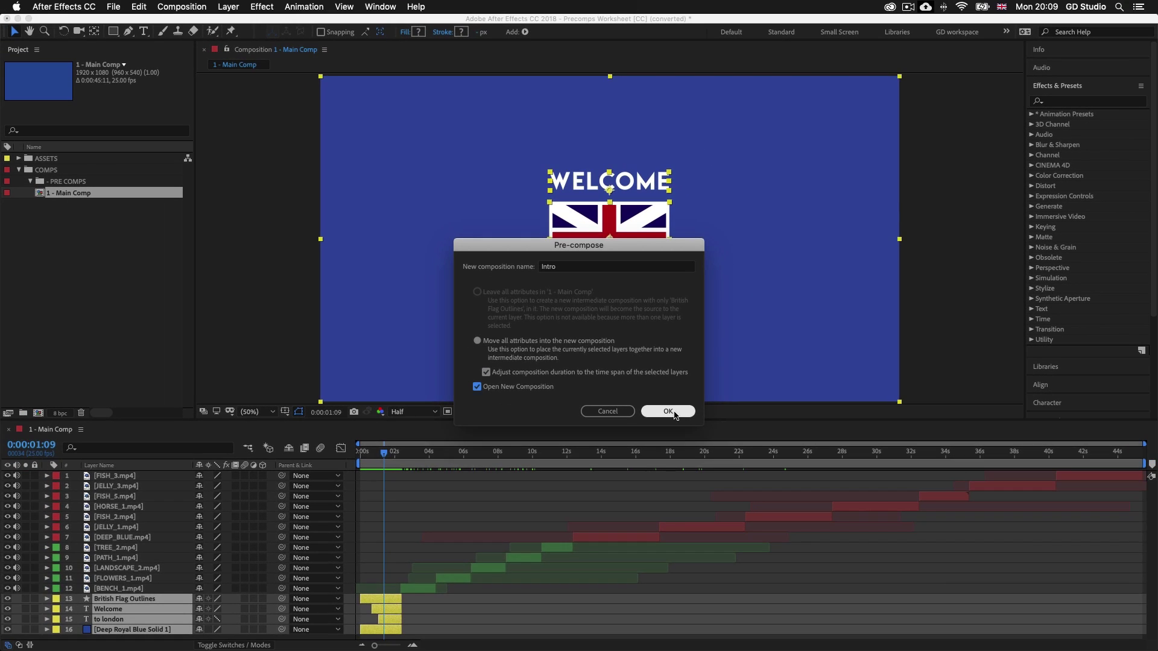
click(709, 447)
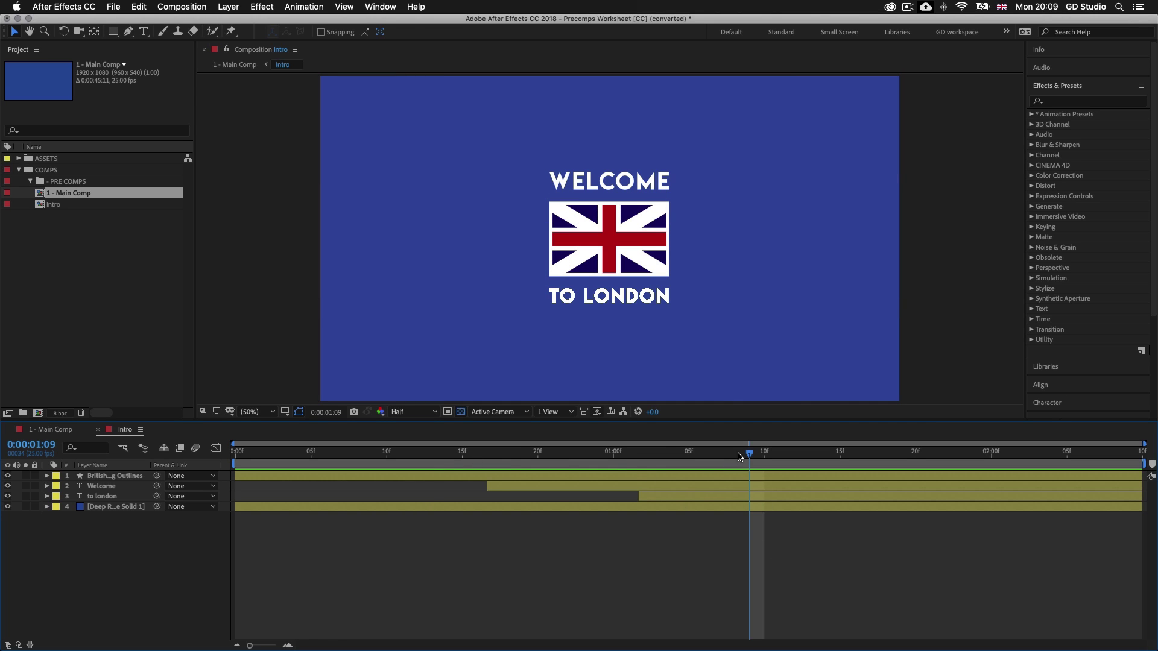
Step: Scrub the Intro precomp to 0:00:00:14 and set the Intro layer's label to Yellow in 1 - Main Comp
drag(748, 457, 432, 456)
mouse_move(522, 458)
mouse_down()
mouse_move(770, 456)
mouse_move(447, 457)
mouse_up()
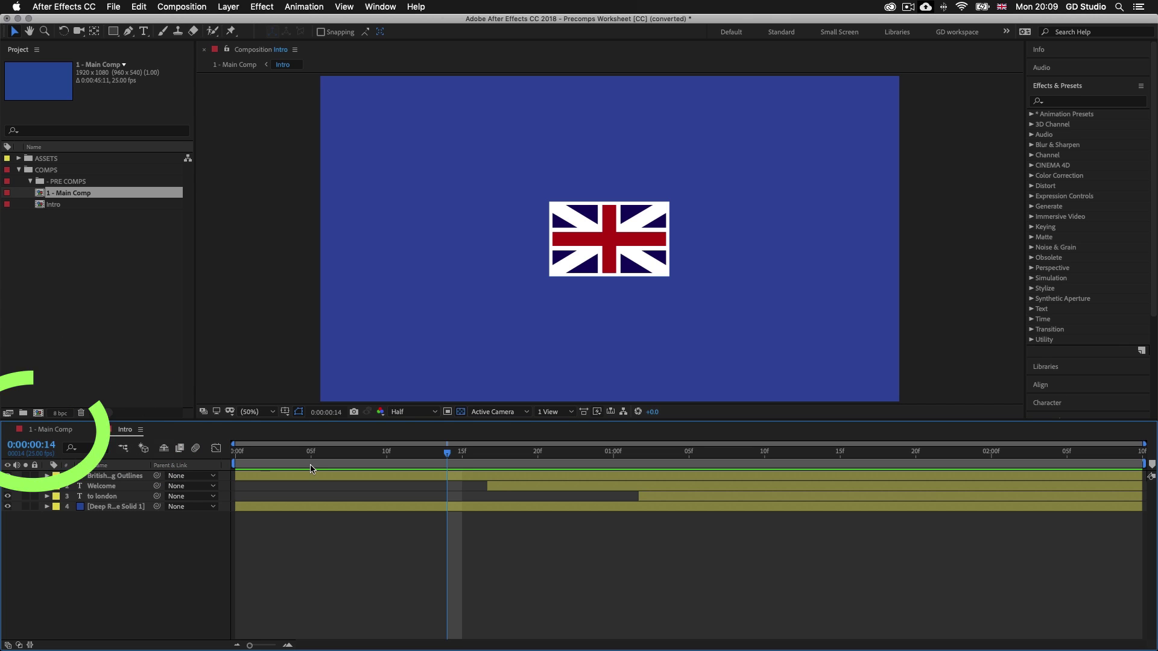
click(56, 430)
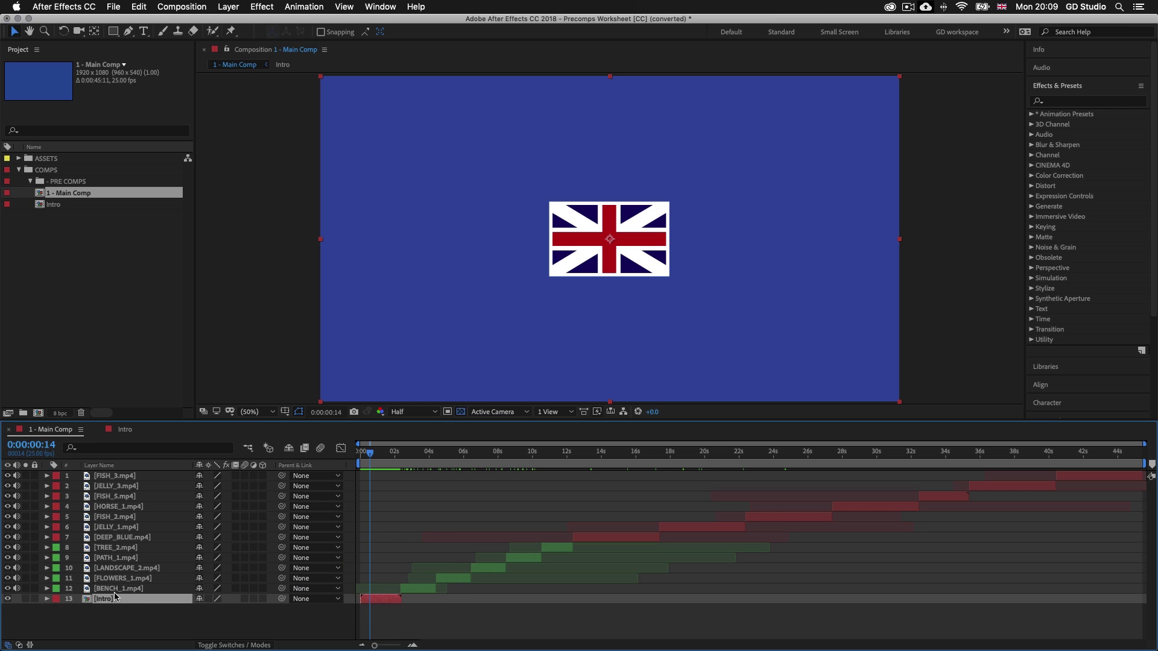
click(57, 599)
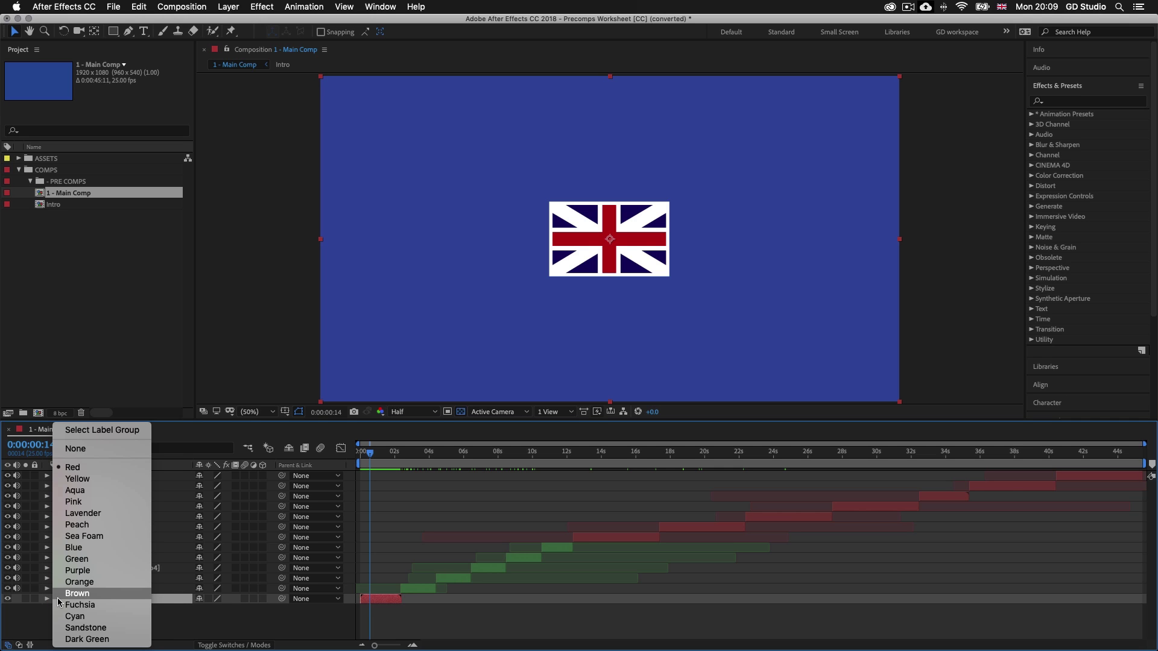
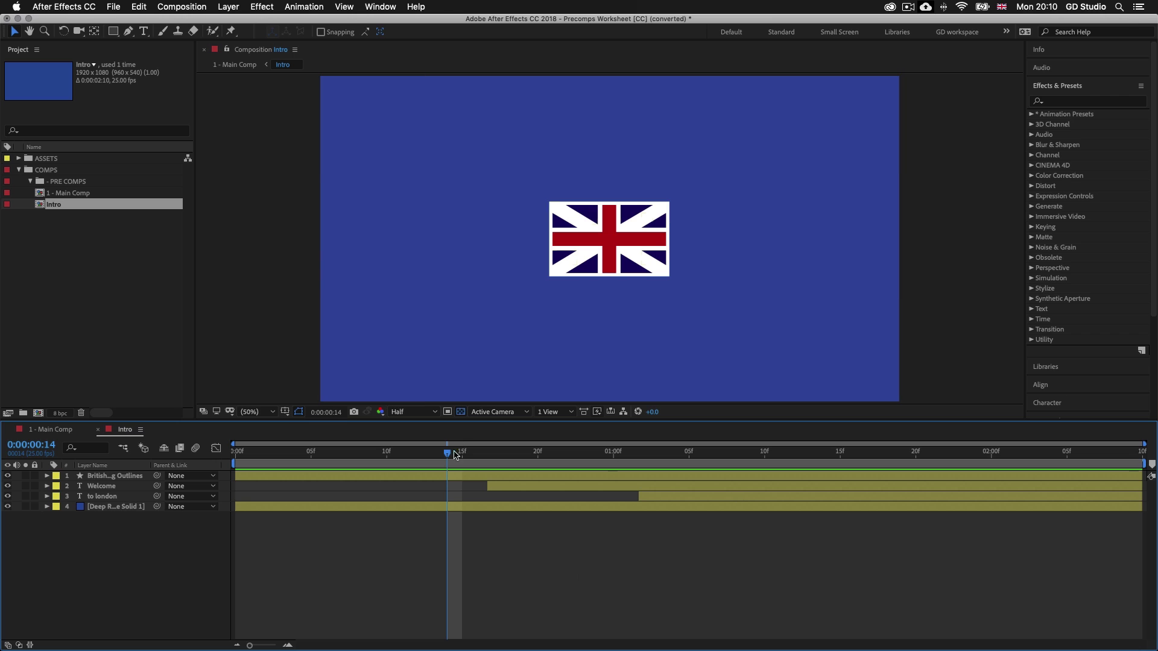
click(53, 431)
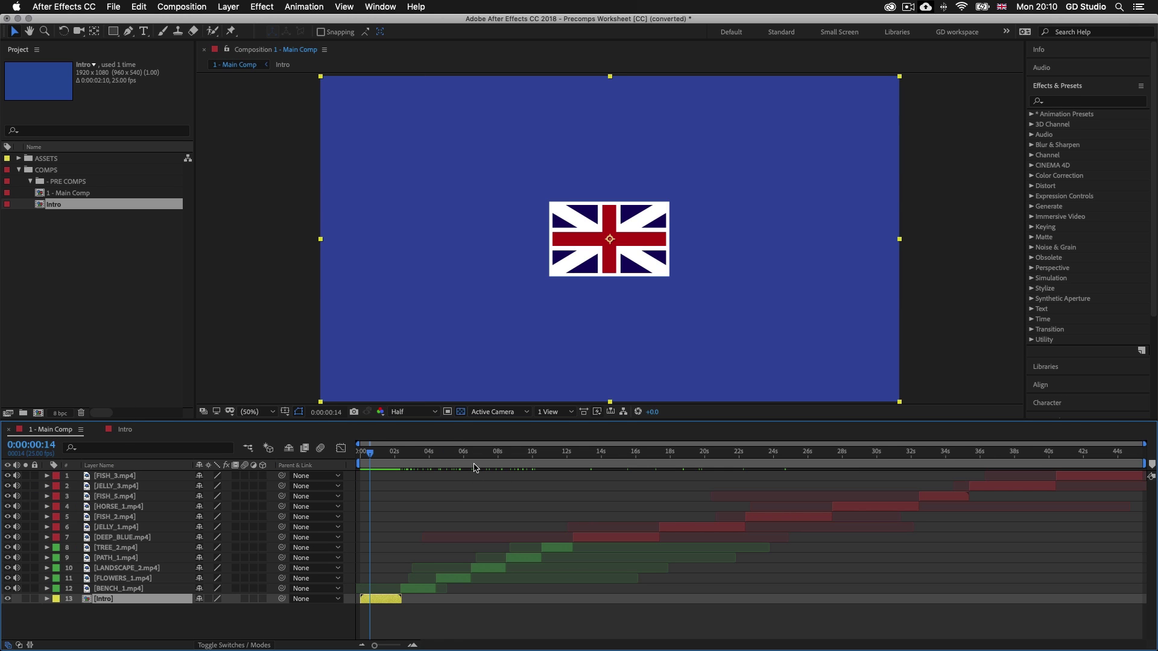
Step: At 0:00:07:12, pre-compose the clips from TREE_2.mp4 to BENCH_1.mp4 as Hyde Park Edit, keeping duration adjustment and opening the new composition
click(489, 452)
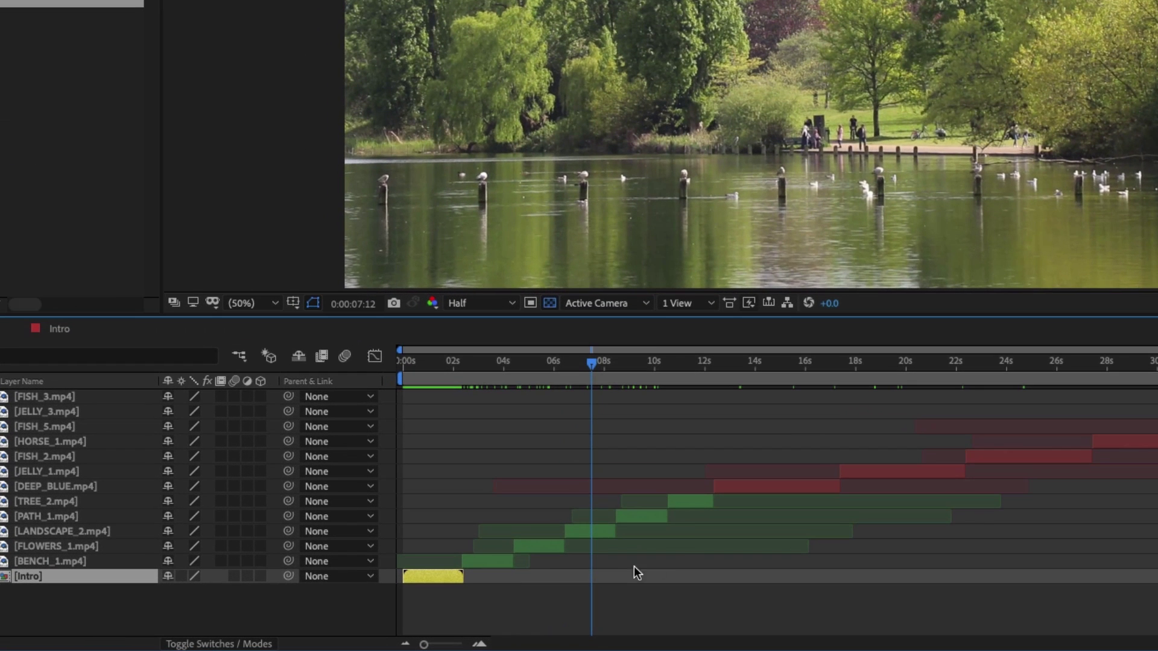
click(690, 499)
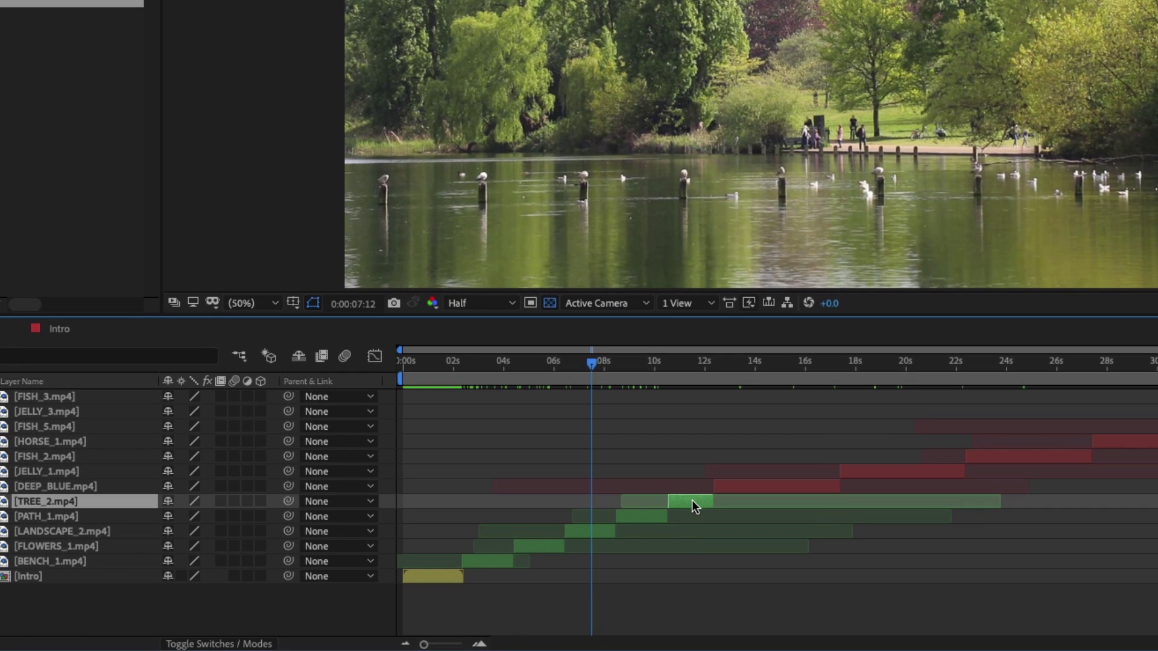
shift+click(487, 561)
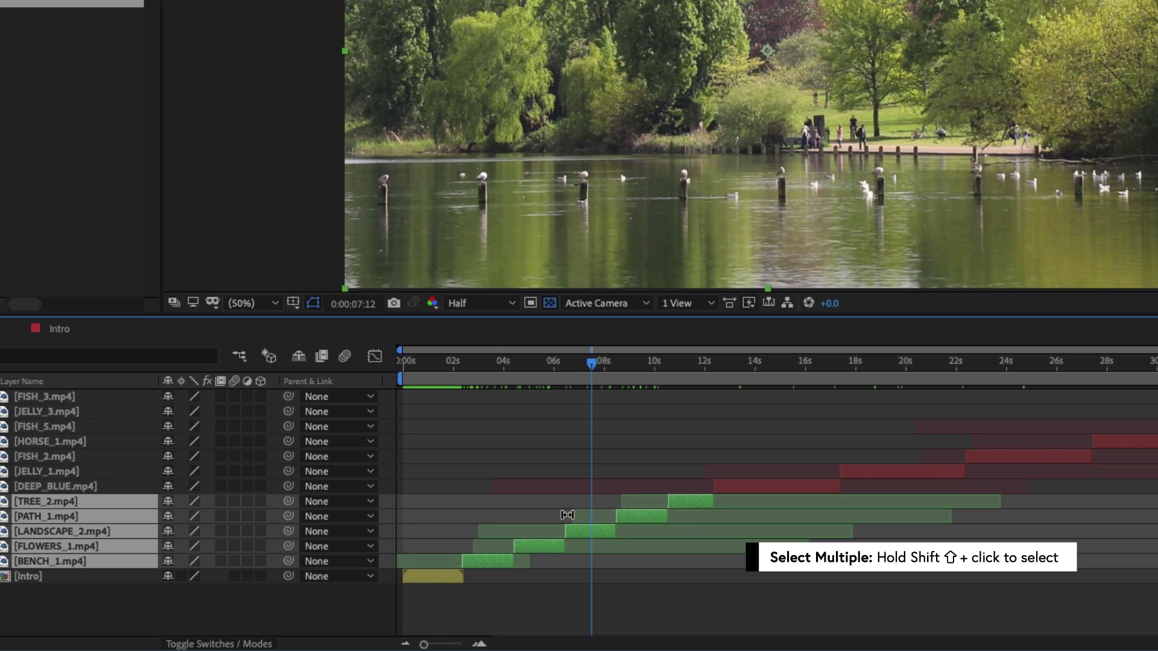
right_click(638, 520)
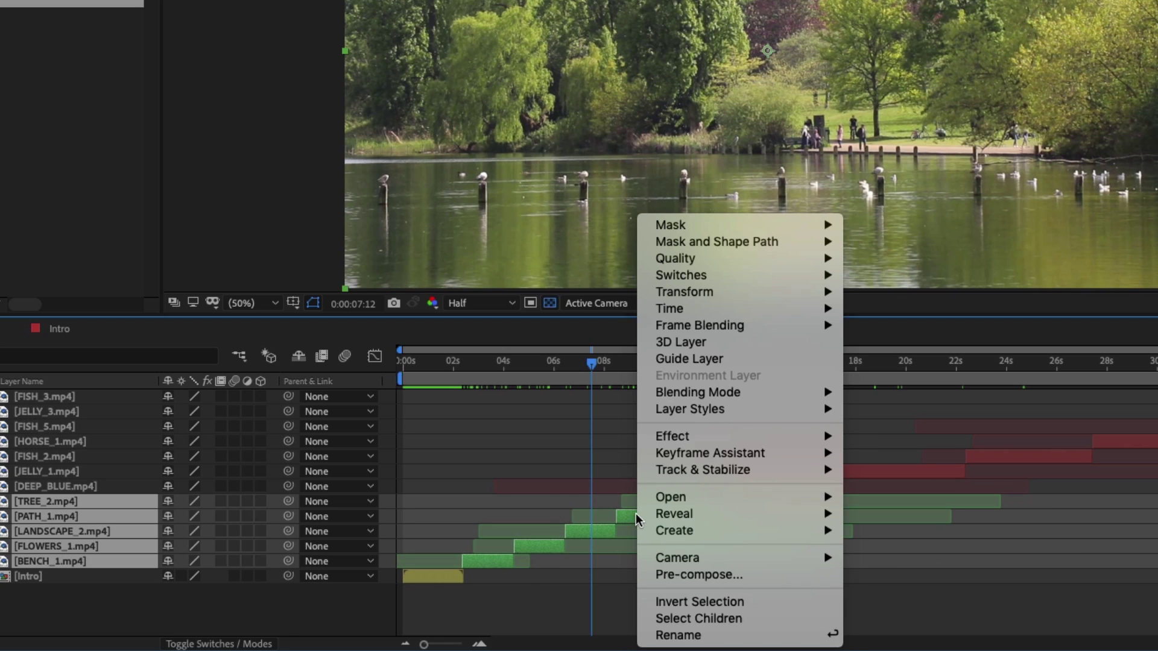
click(699, 574)
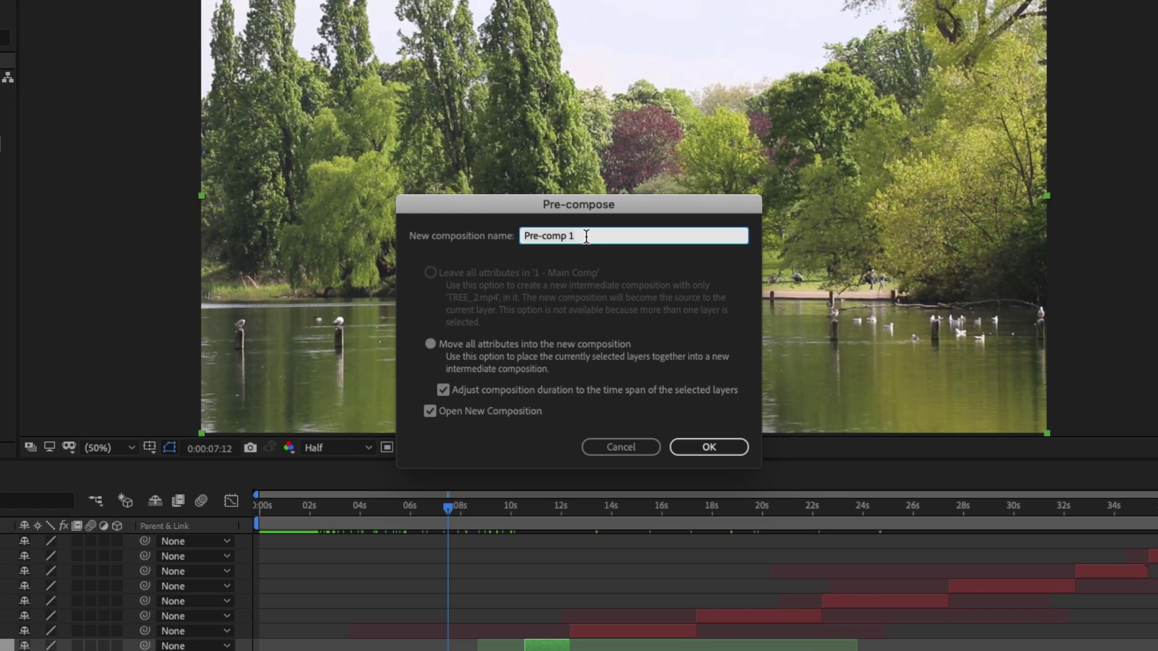
click(586, 235)
key(super+a)
text(Hyde Park)
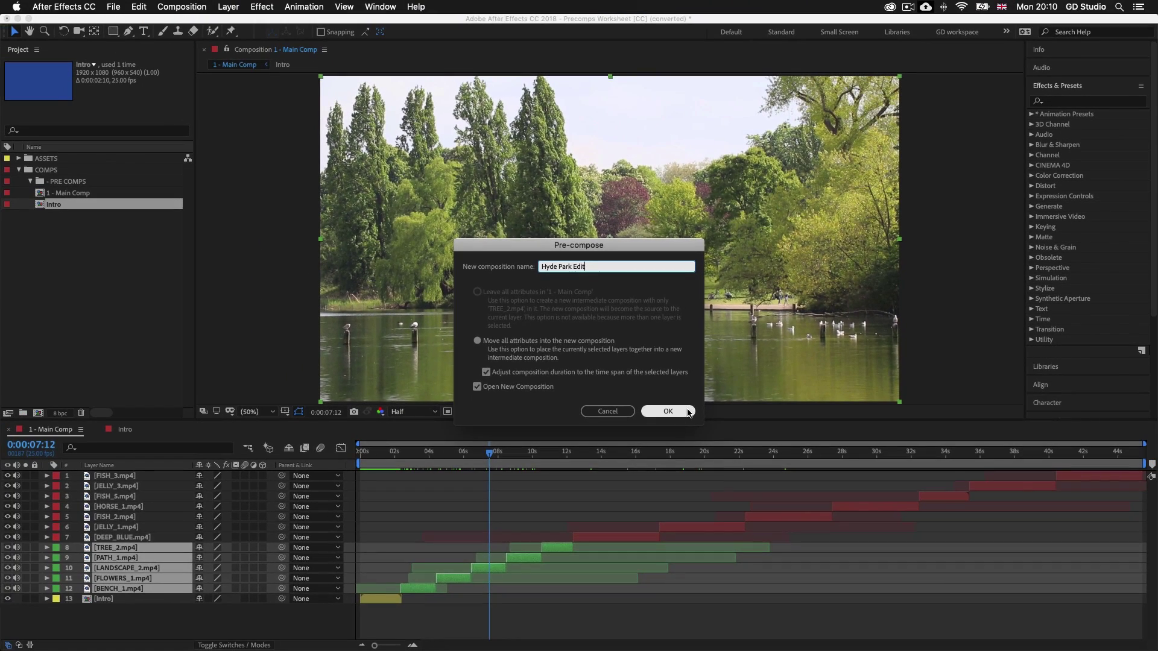
click(668, 411)
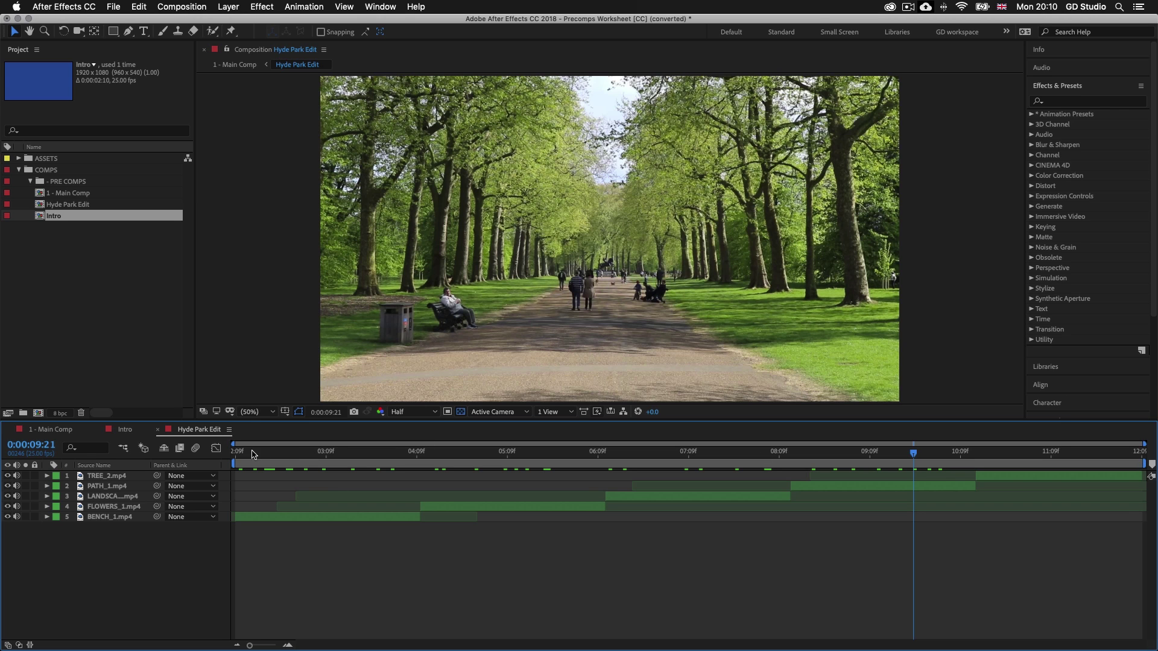
Step: Scrub the Hyde Park Edit precomp to 0:00:09:08 and set its layer's label to Green in 1 - Main Comp, checking that it opens
drag(254, 454, 866, 468)
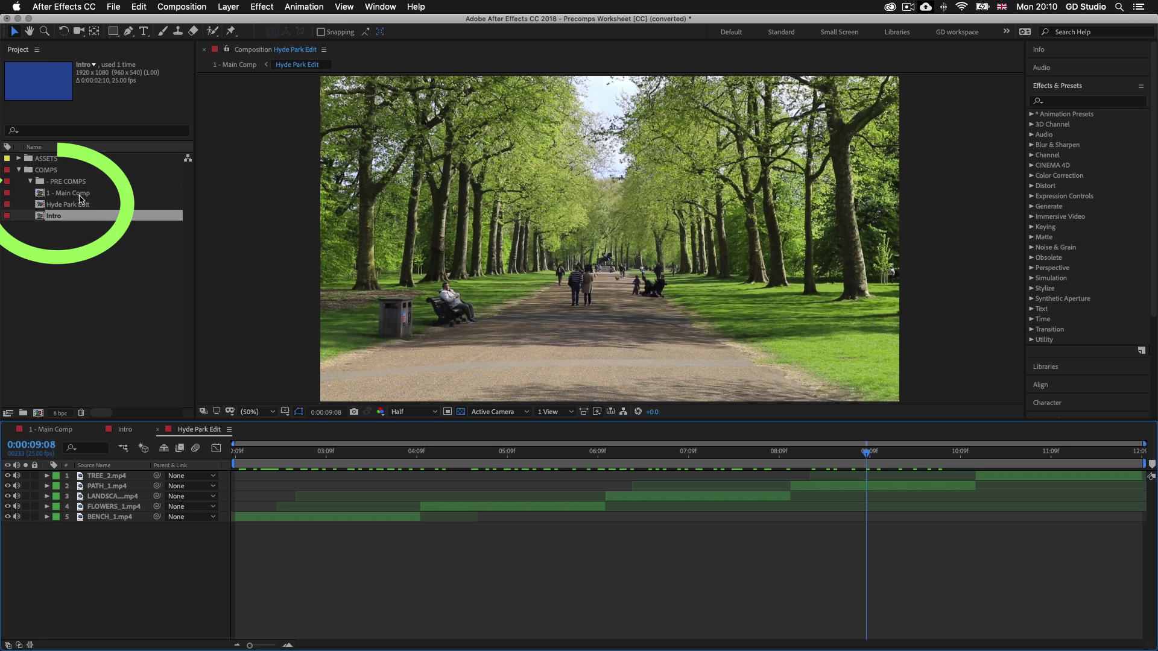
click(53, 429)
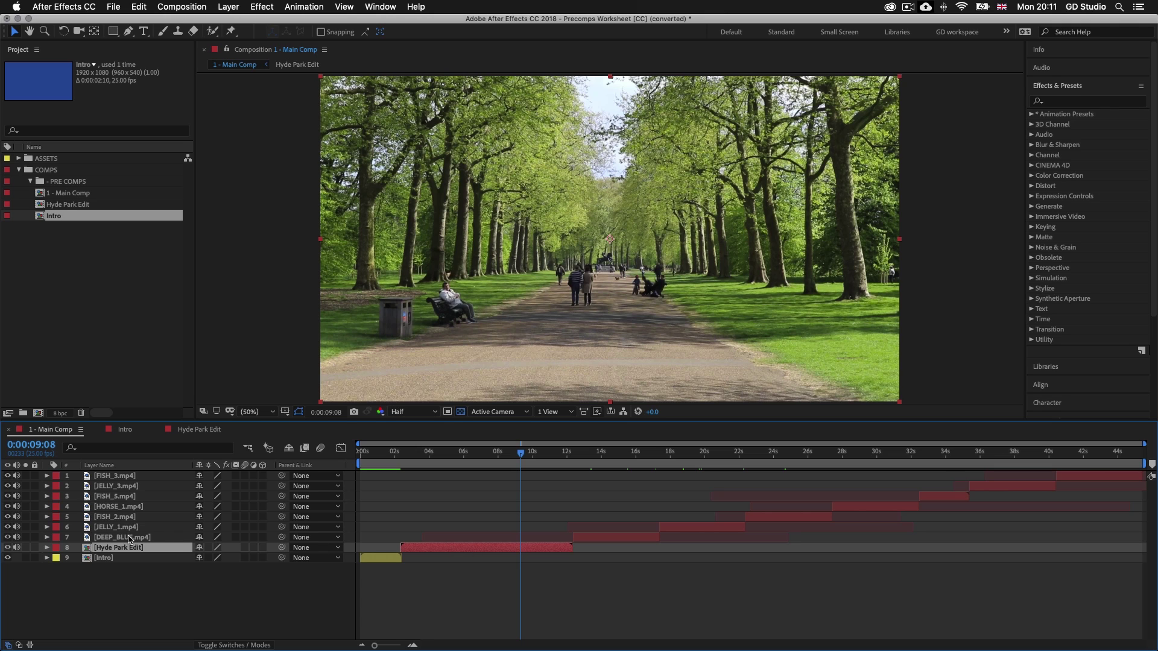
click(56, 547)
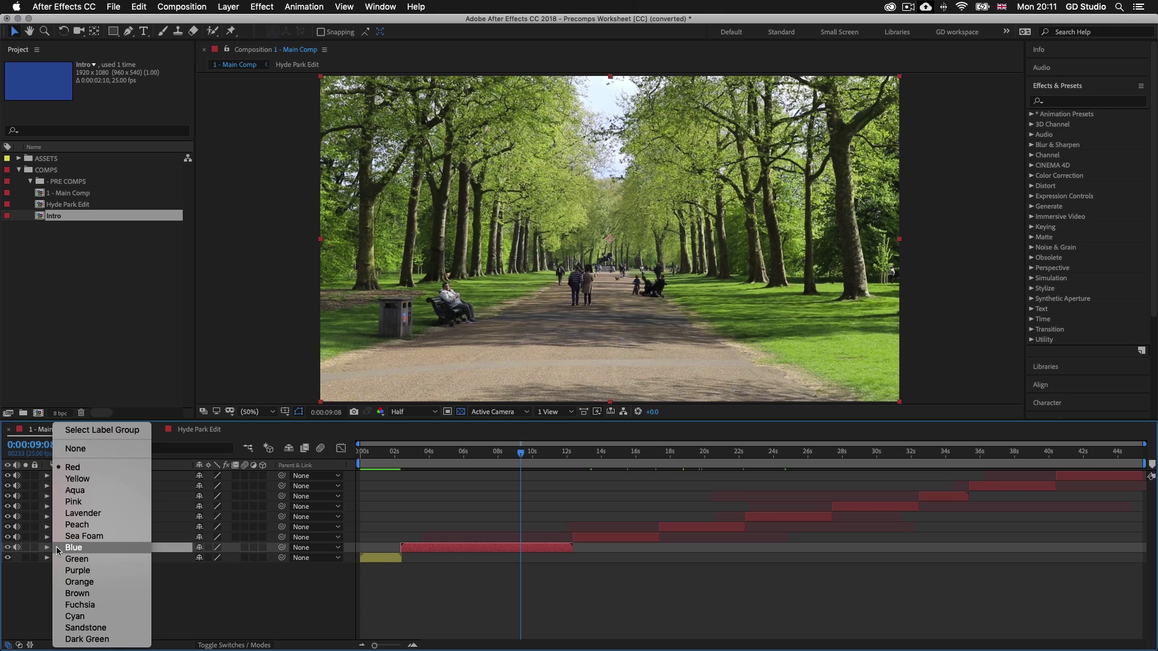
click(90, 559)
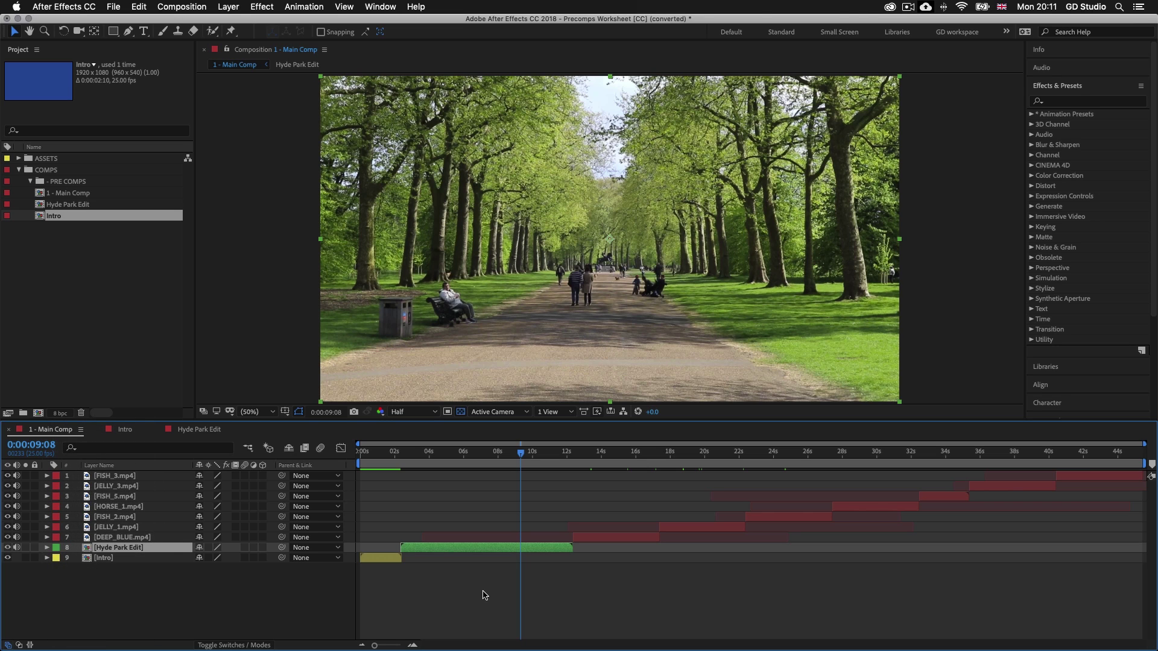
double_click(488, 550)
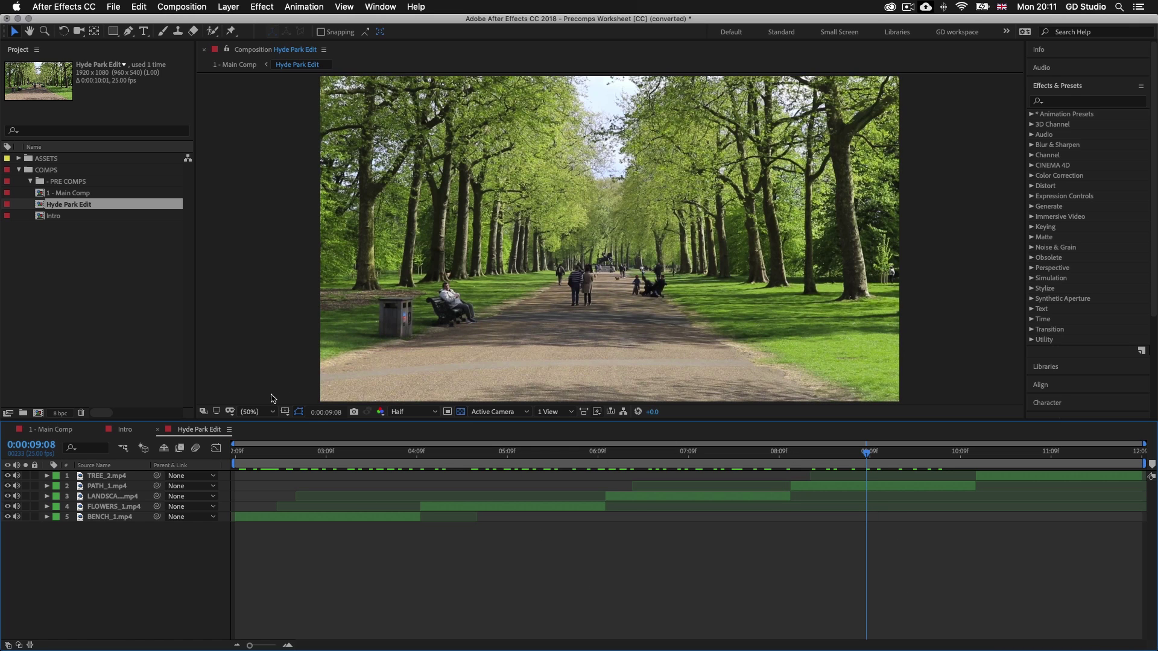
click(50, 430)
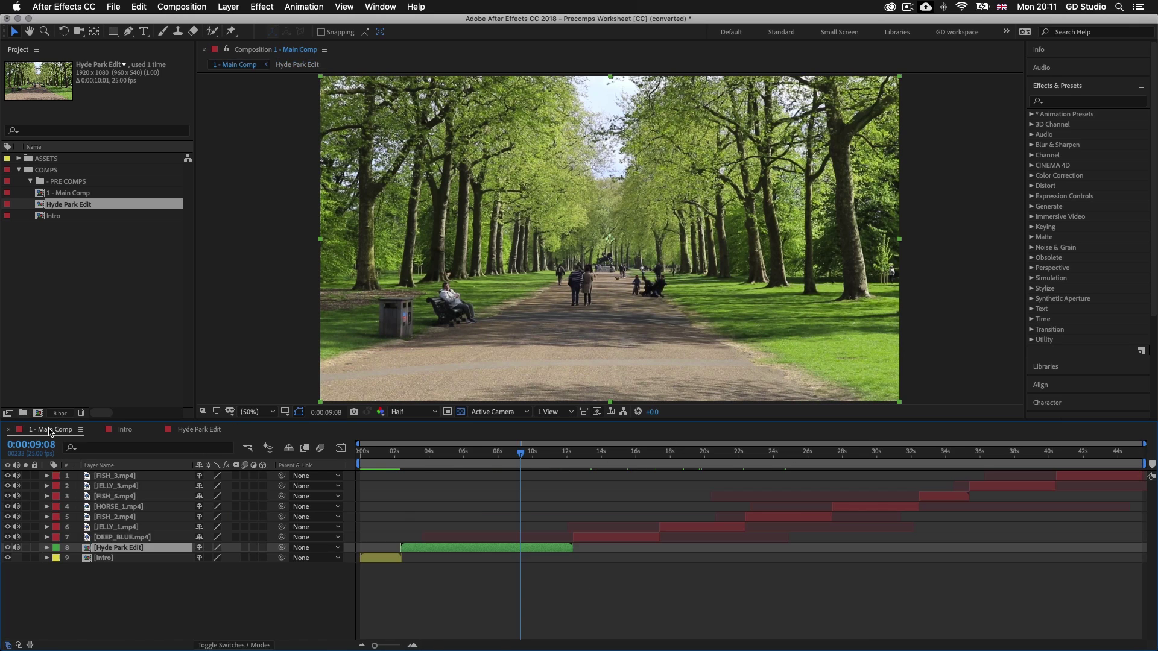
Step: At 0:00:25:24, pre-compose the clips from FISH_3.mp4 to DEEP_BLUE.mp4 as Aquarium Edit, keeping duration adjustment and opening the new composition
click(807, 451)
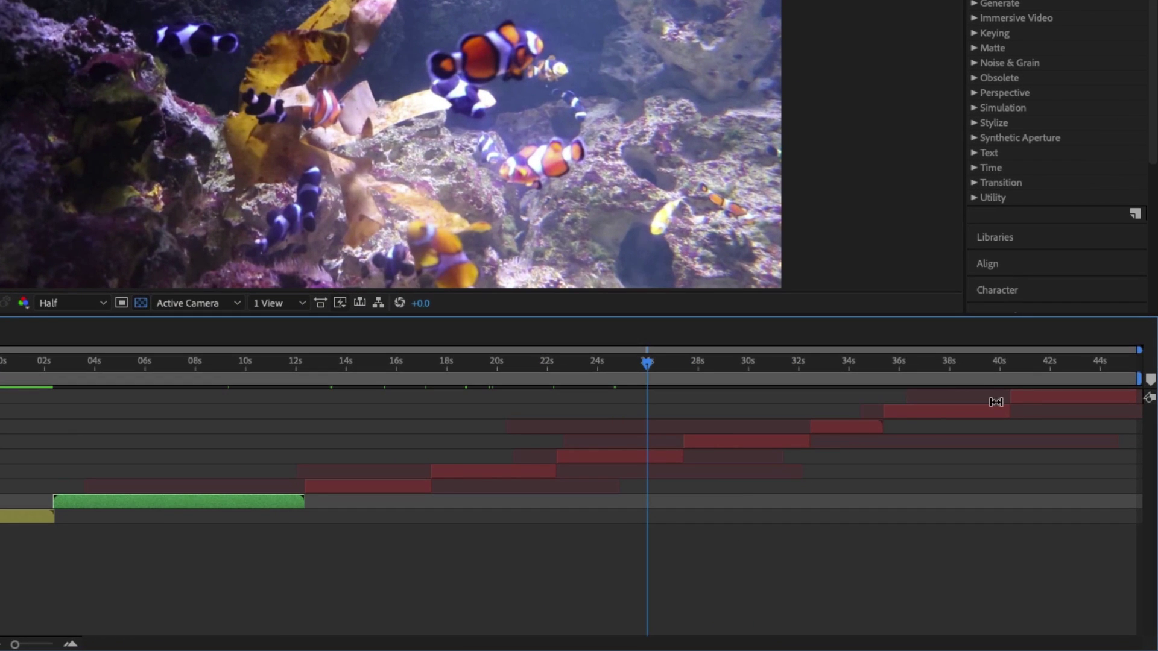
click(1028, 395)
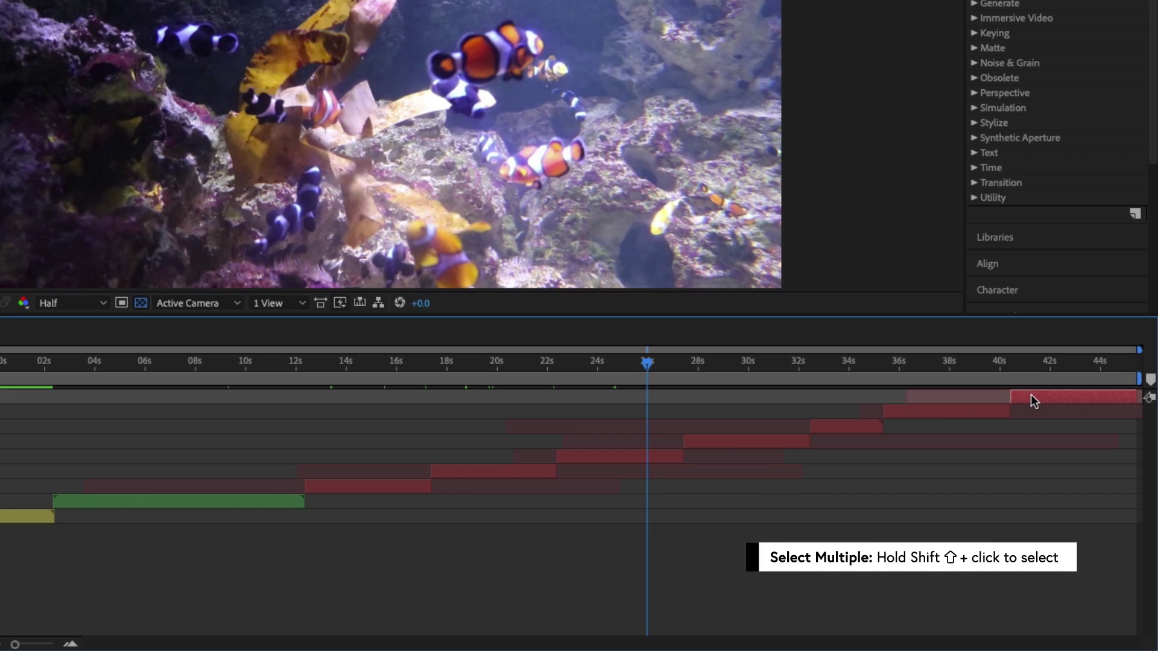
shift+click(396, 486)
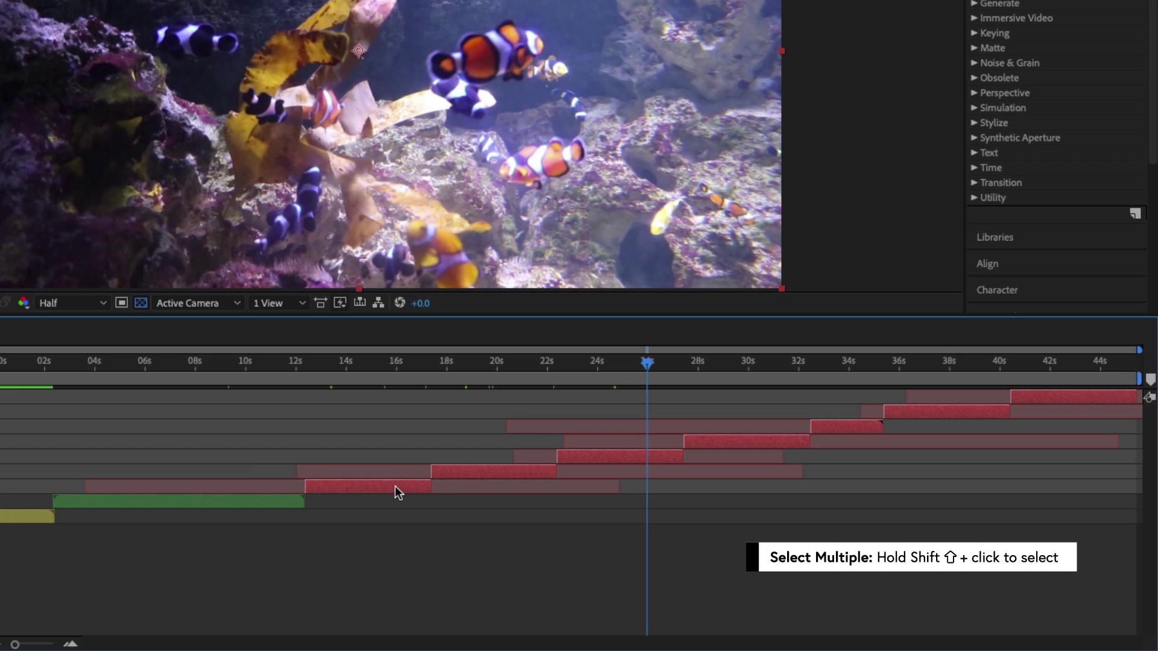
right_click(717, 446)
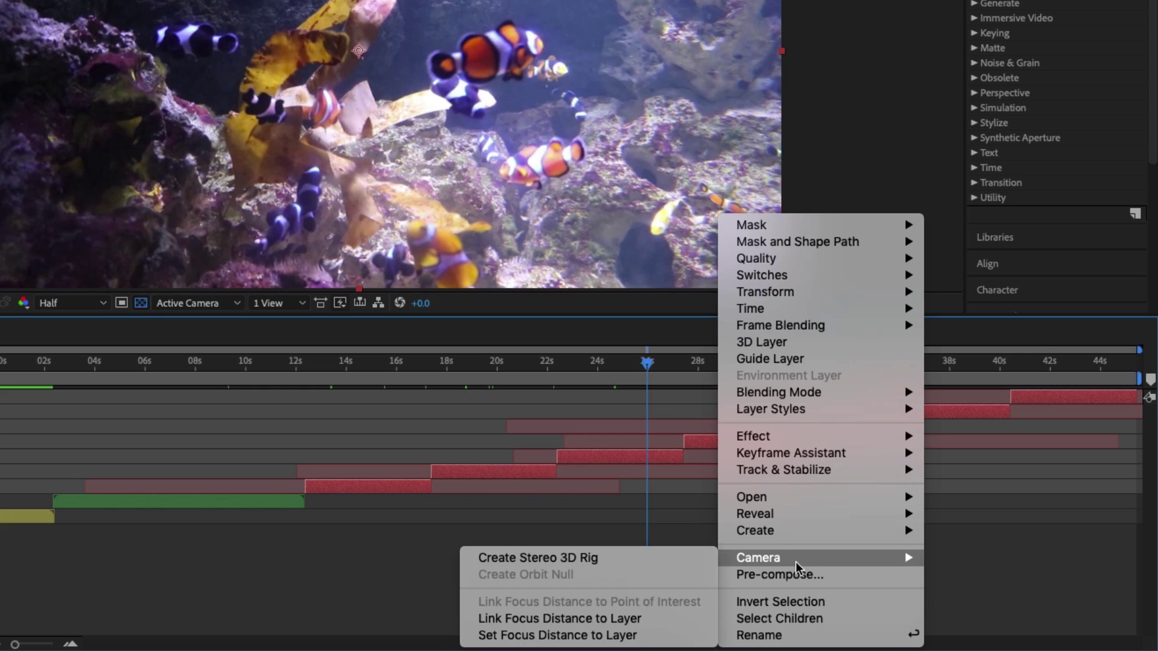
click(778, 576)
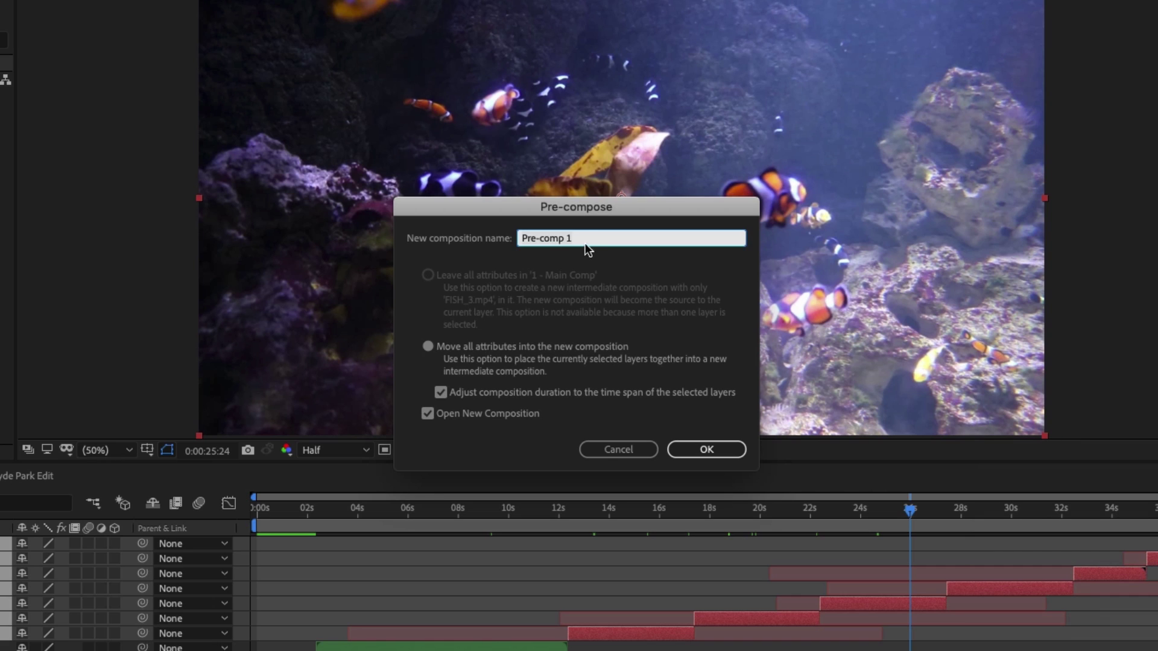
text(Aquarium Edit)
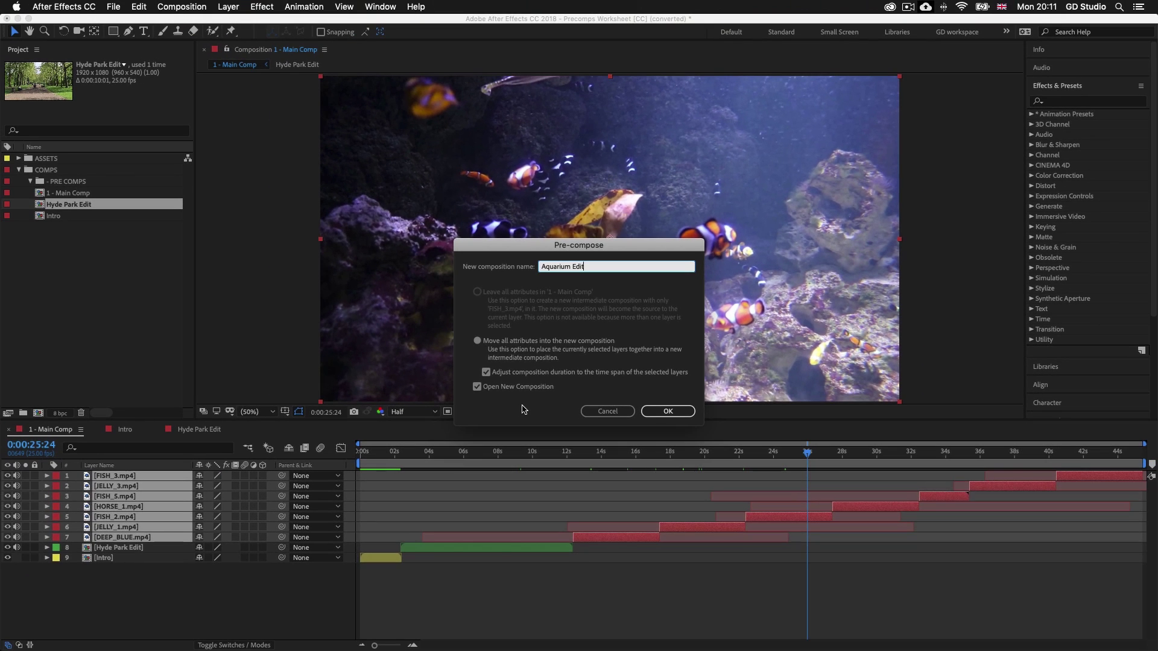
click(665, 411)
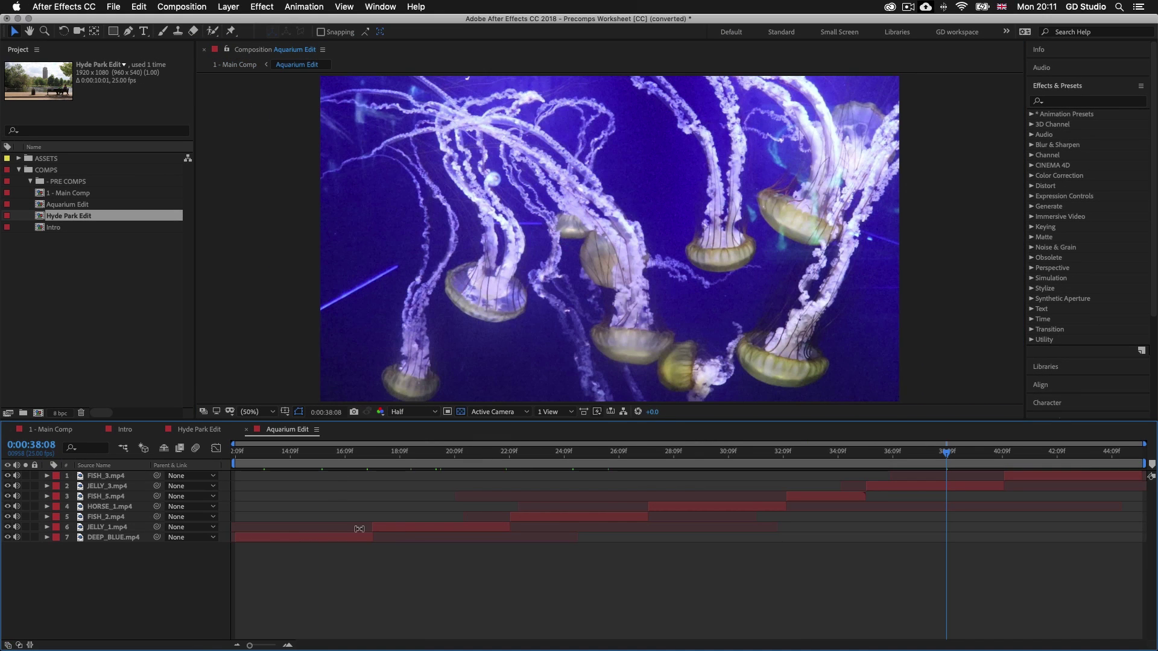
Step: Scrub the Aquarium Edit precomp to 0:00:24:13 and choose Red as its layer's label in 1 - Main Comp
drag(305, 456, 568, 464)
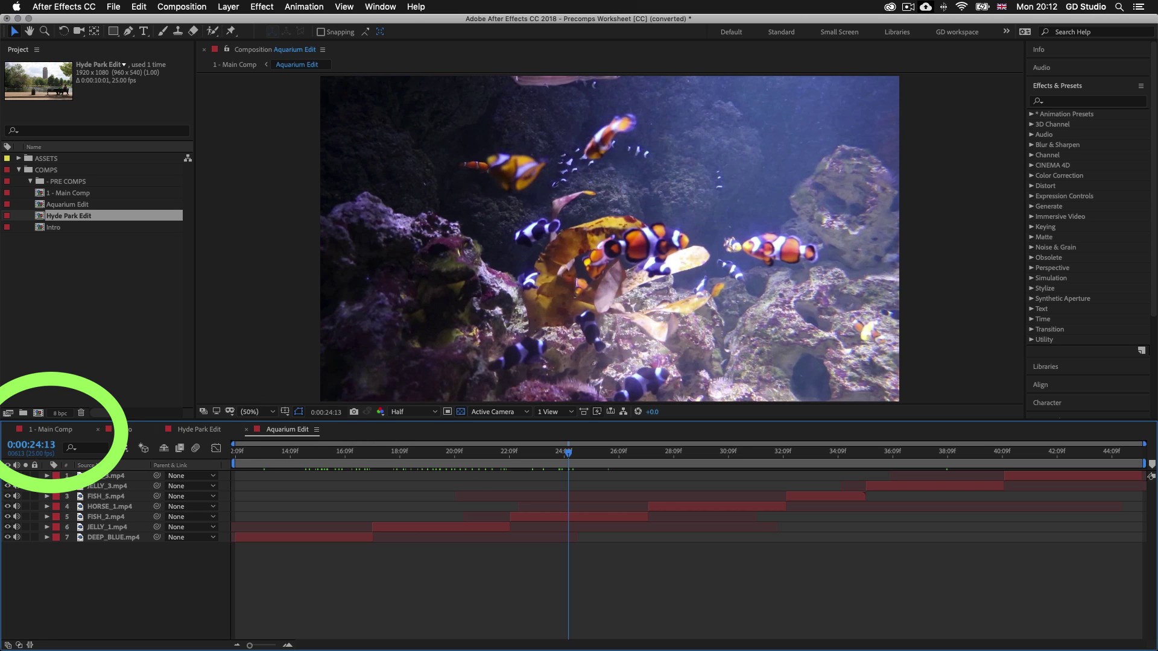
click(52, 430)
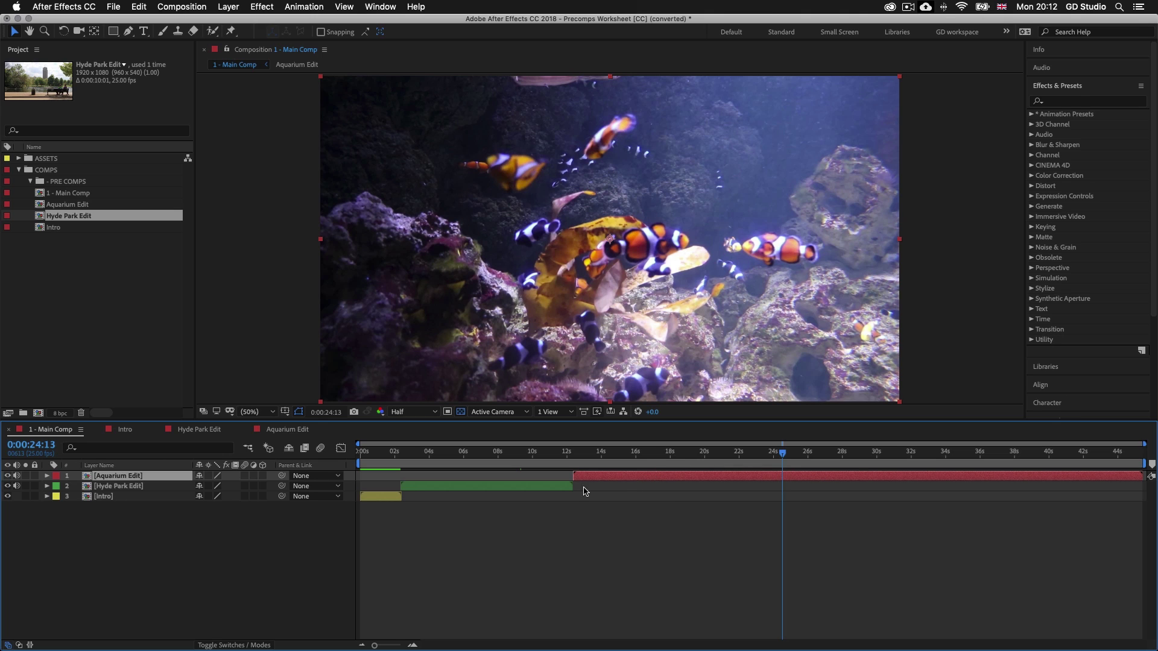
click(57, 477)
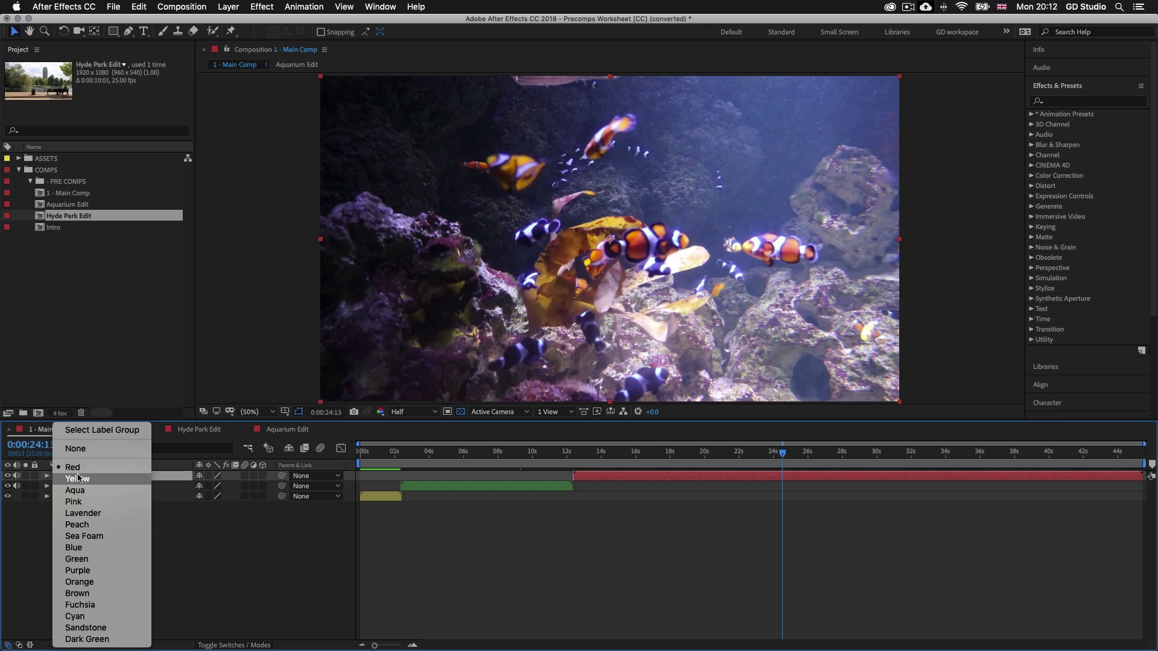
click(83, 470)
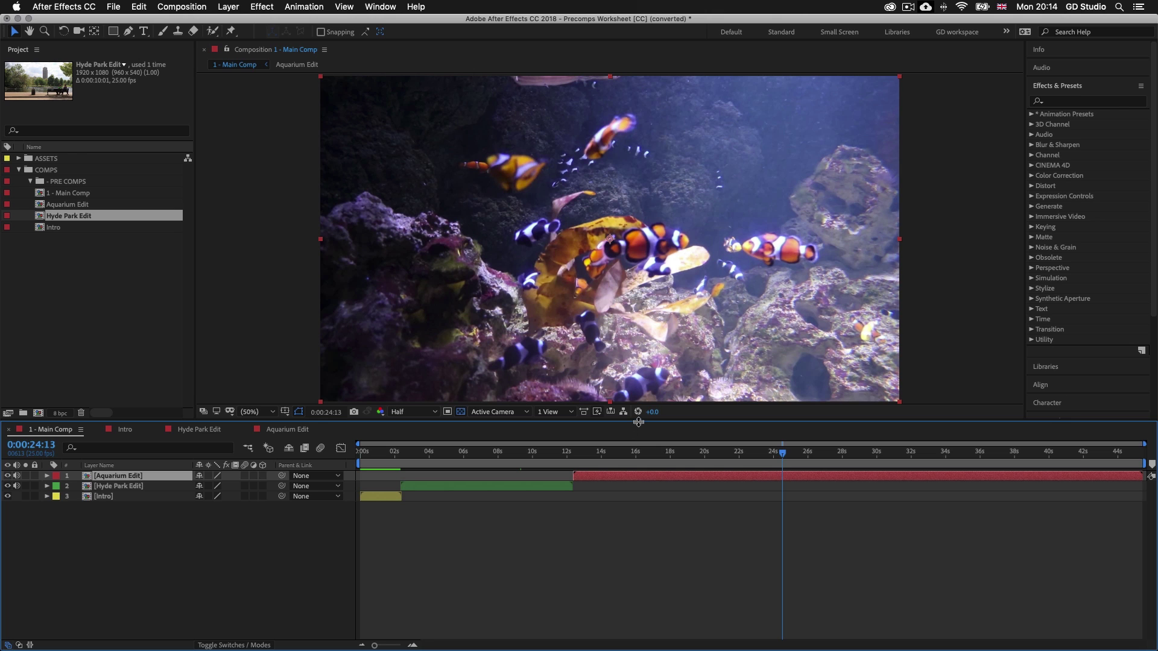
Step: Enlarge the composition viewer and swap the edits' order, placing Aquarium Edit directly after Intro and Hyde Park Edit at the end
drag(654, 420, 654, 487)
drag(531, 553, 785, 564)
drag(887, 544, 1009, 553)
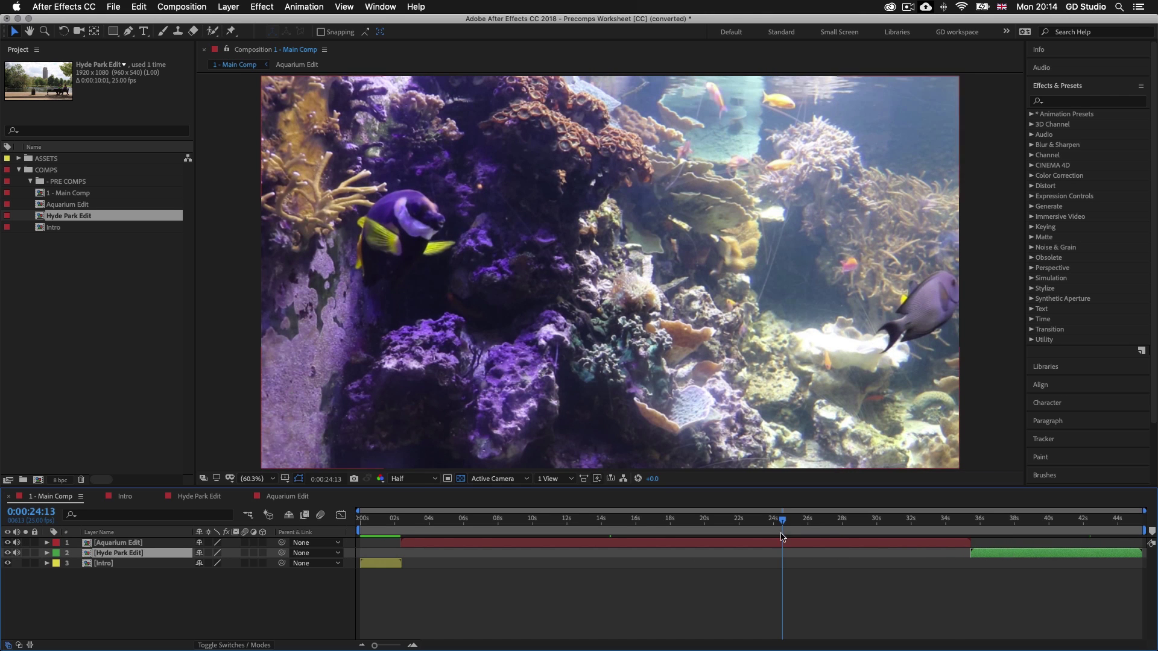
click(433, 543)
drag(432, 543, 425, 544)
click(980, 555)
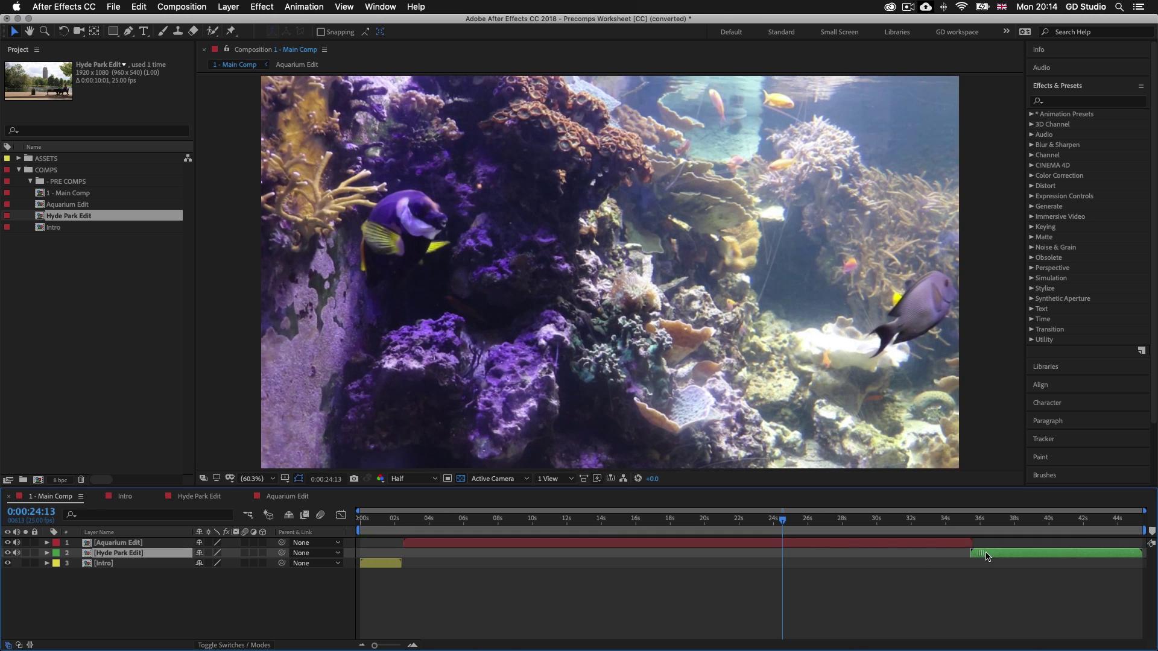
Step: Open the Aquarium Edit precomp from its layer to inspect the clips inside, and return to 1 - Main Comp
click(674, 545)
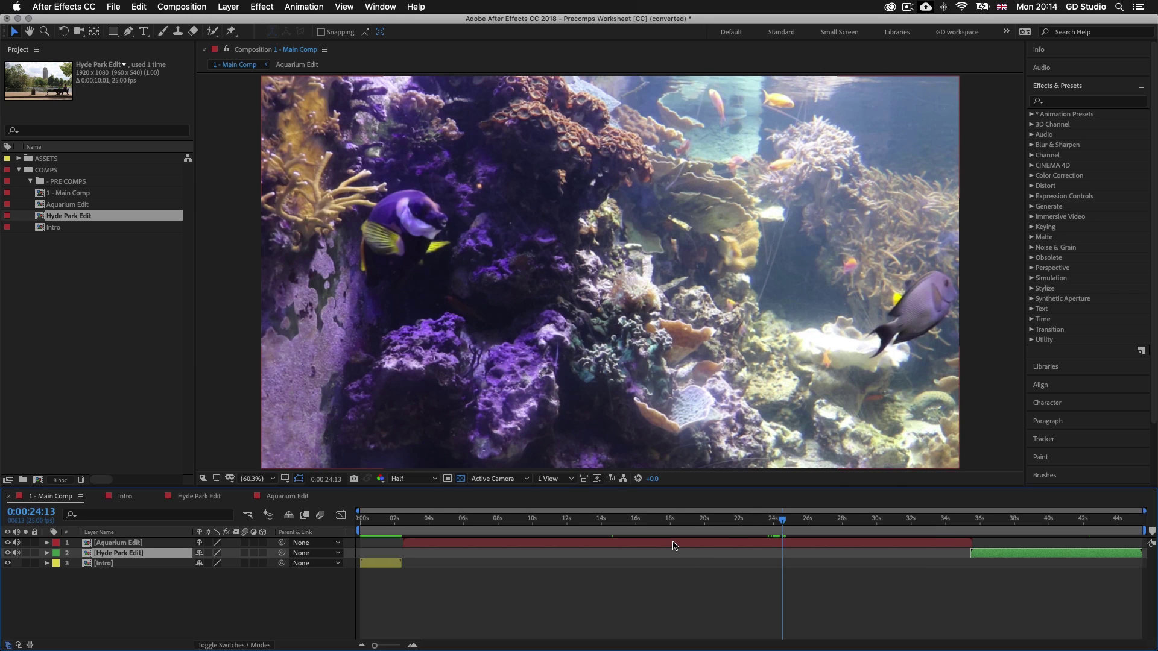
click(677, 545)
double_click(640, 545)
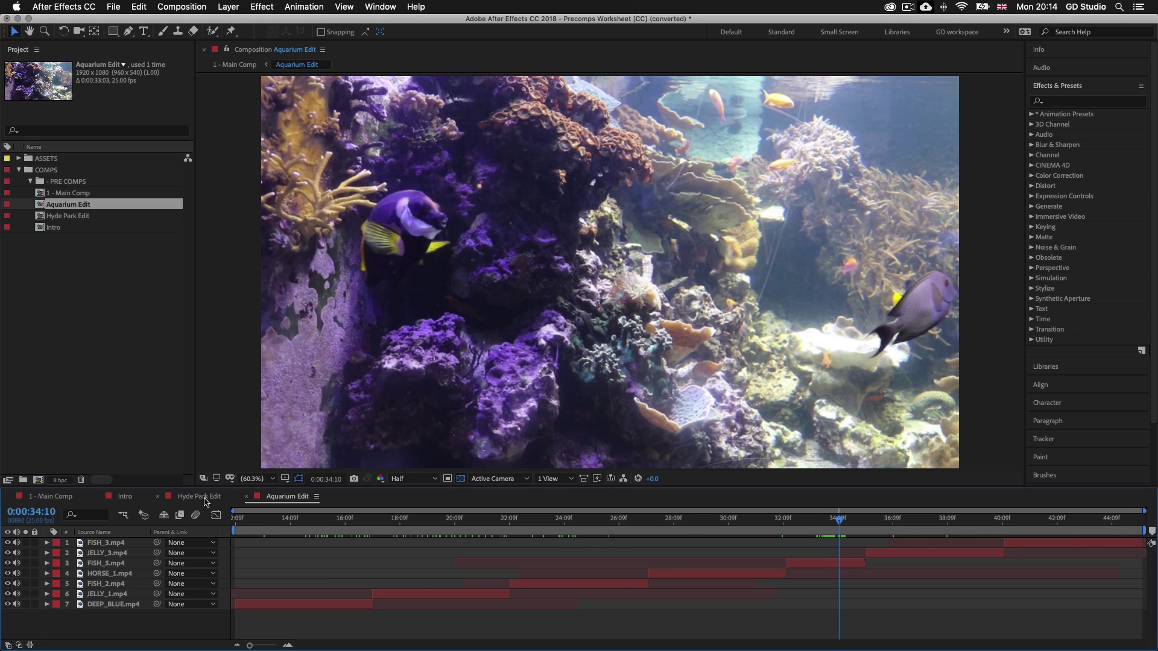
click(51, 496)
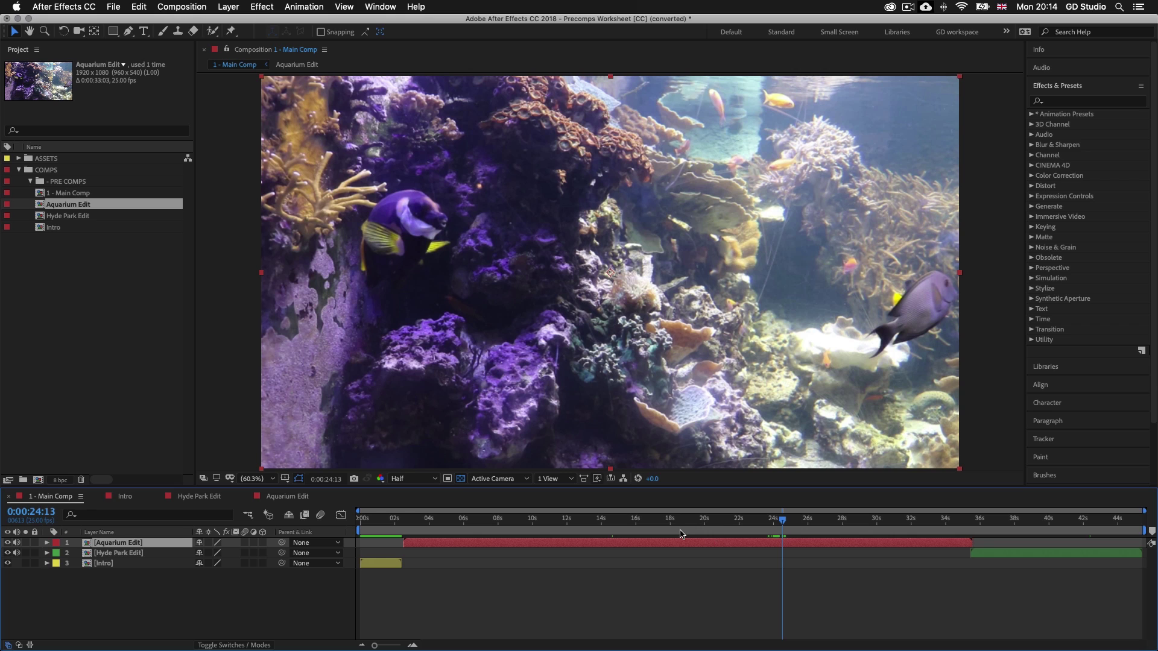
Step: Time-stretch the Aquarium Edit layer with a stretch factor of 50, holding the layer in-point in place
right_click(650, 548)
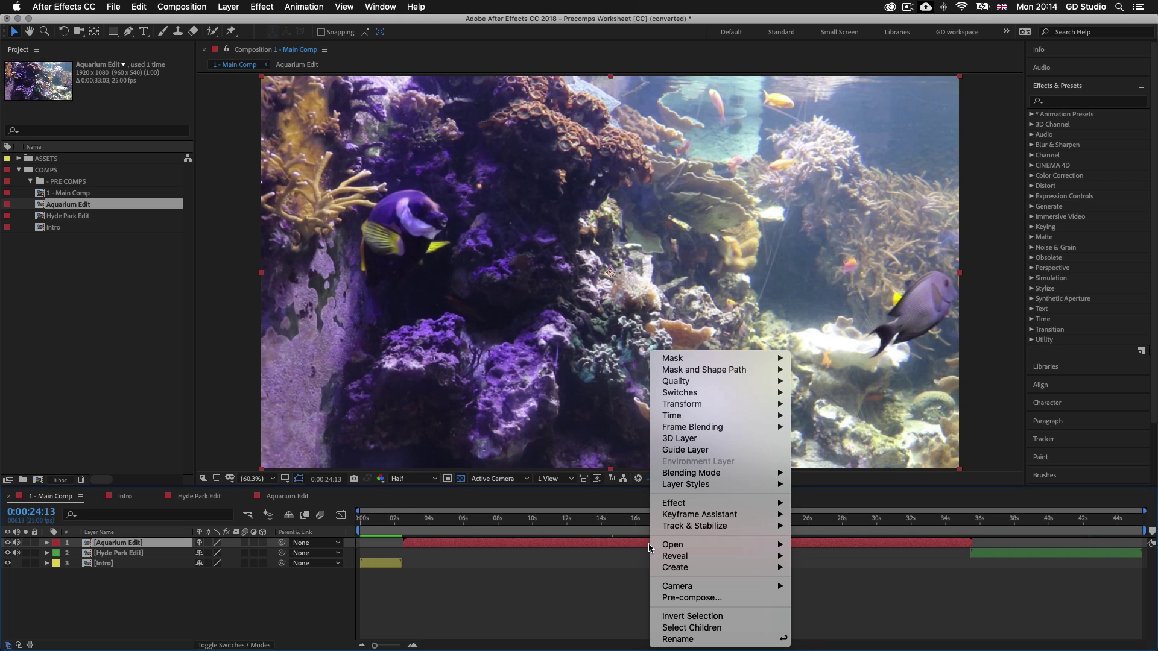
mouse_move(690, 419)
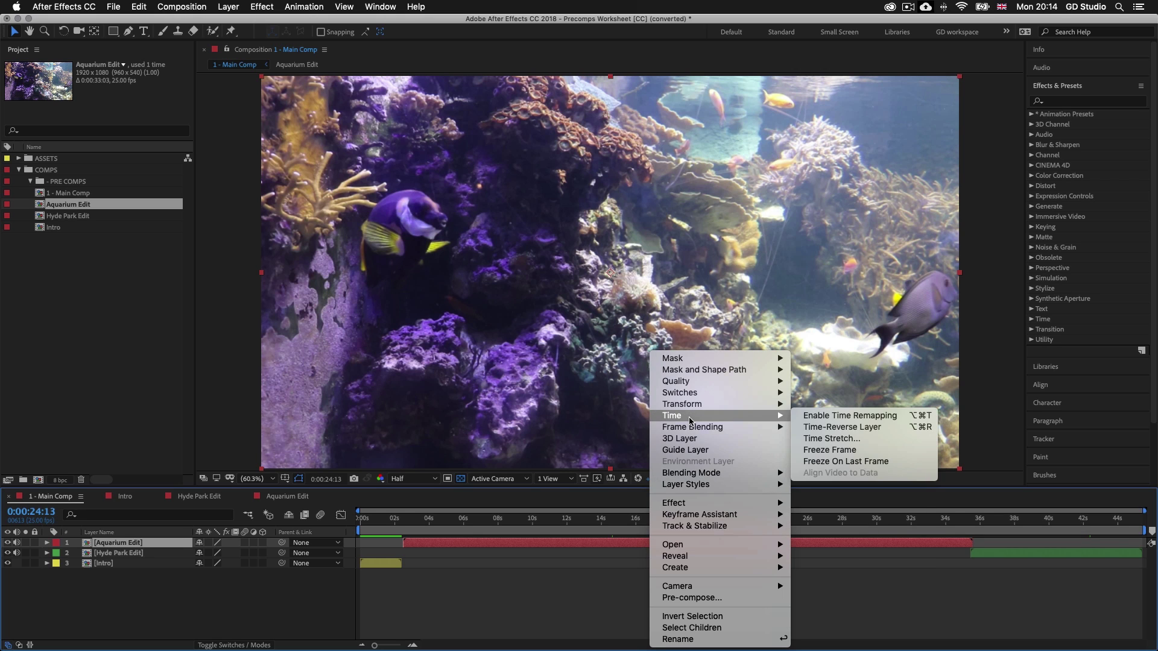
click(838, 438)
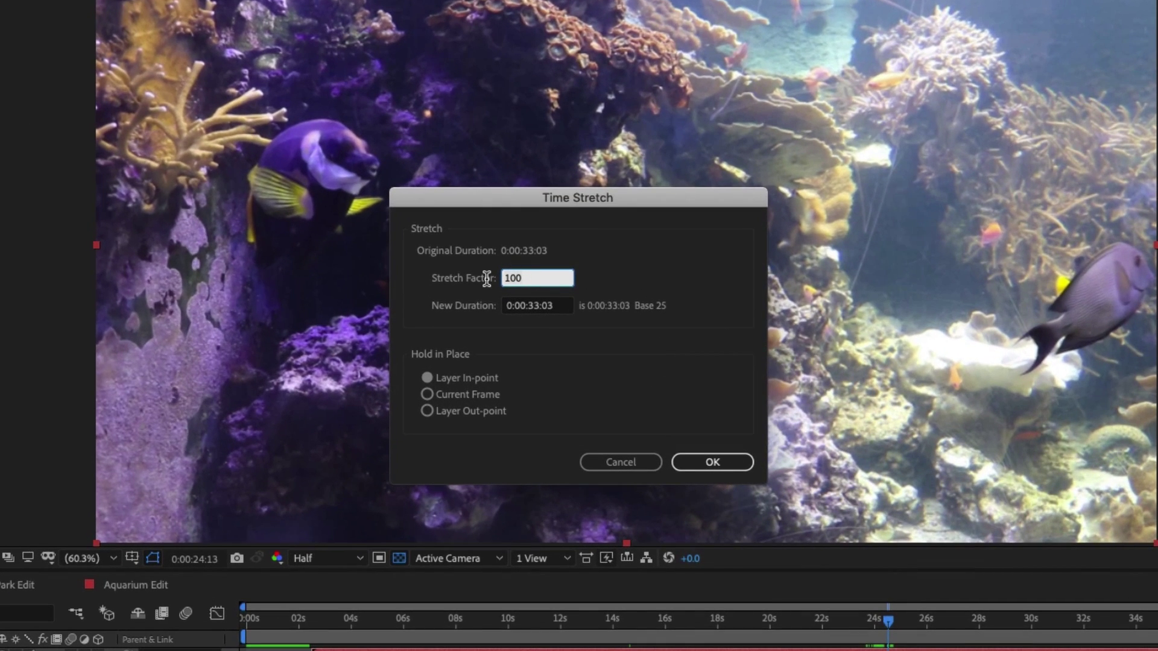
text(50)
click(693, 462)
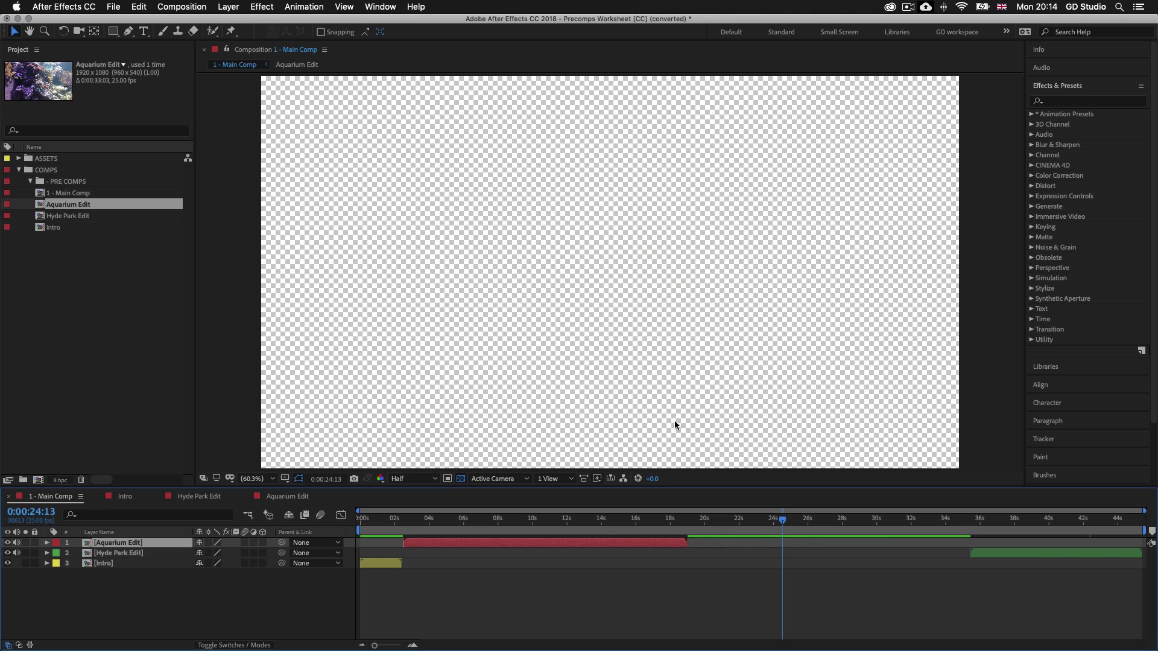
Step: Preview the sped-up main comp from the start, stop at 0:00:10:04, and open the Aquarium Edit precomp to examine its clips
click(596, 522)
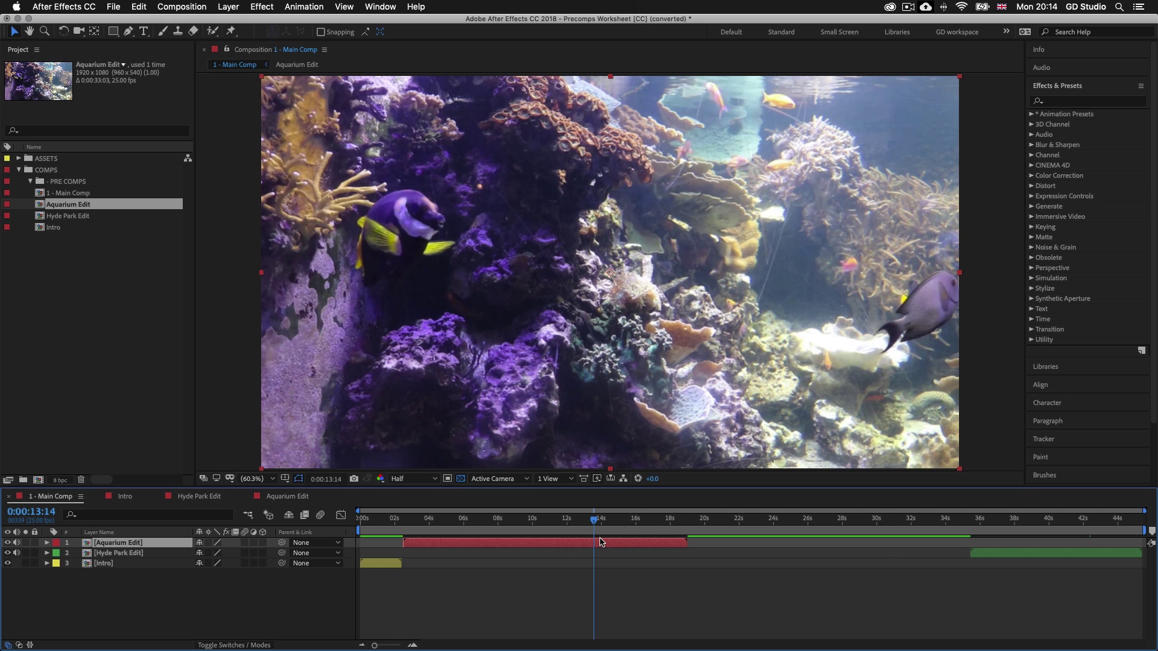
drag(595, 523, 345, 524)
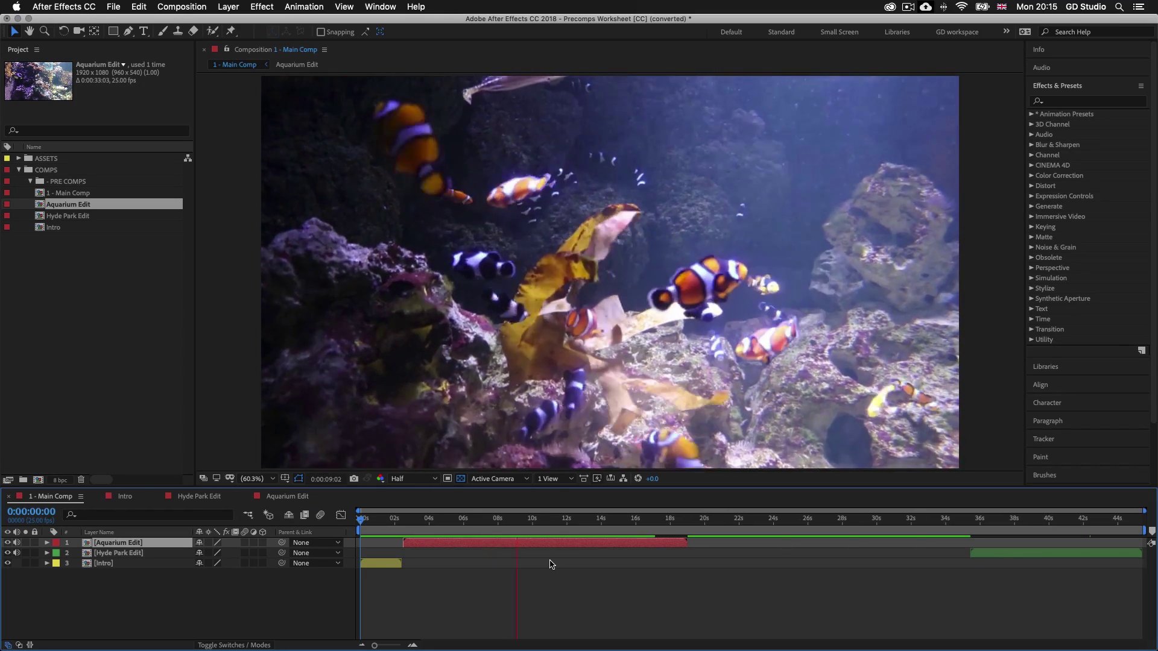
key(space)
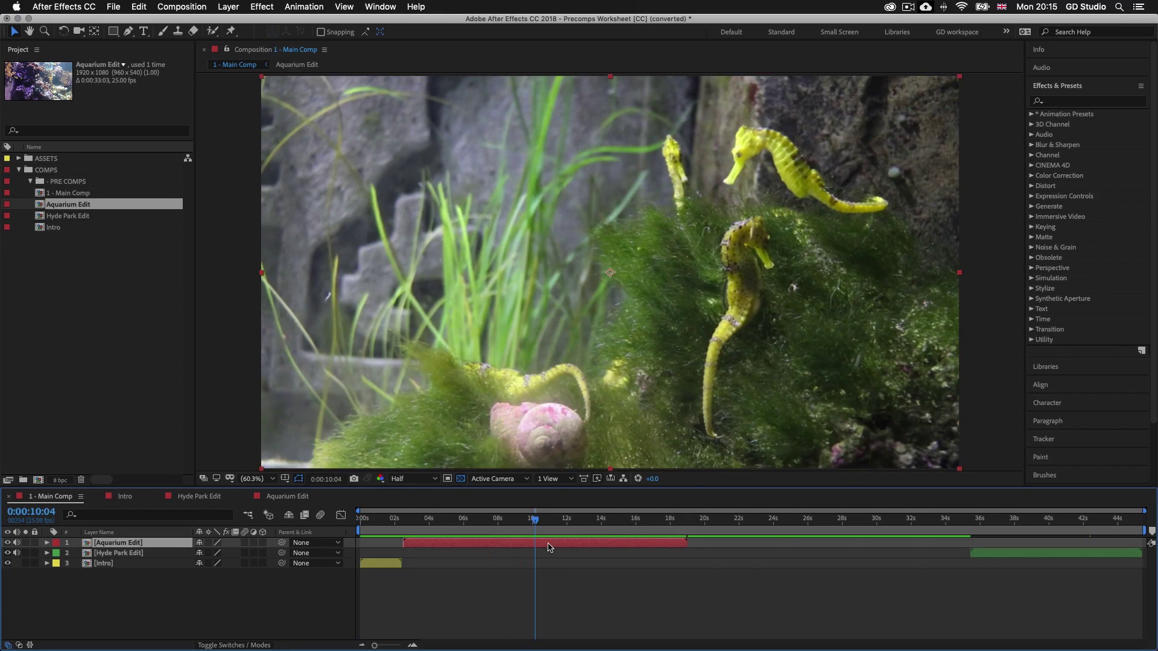
double_click(548, 547)
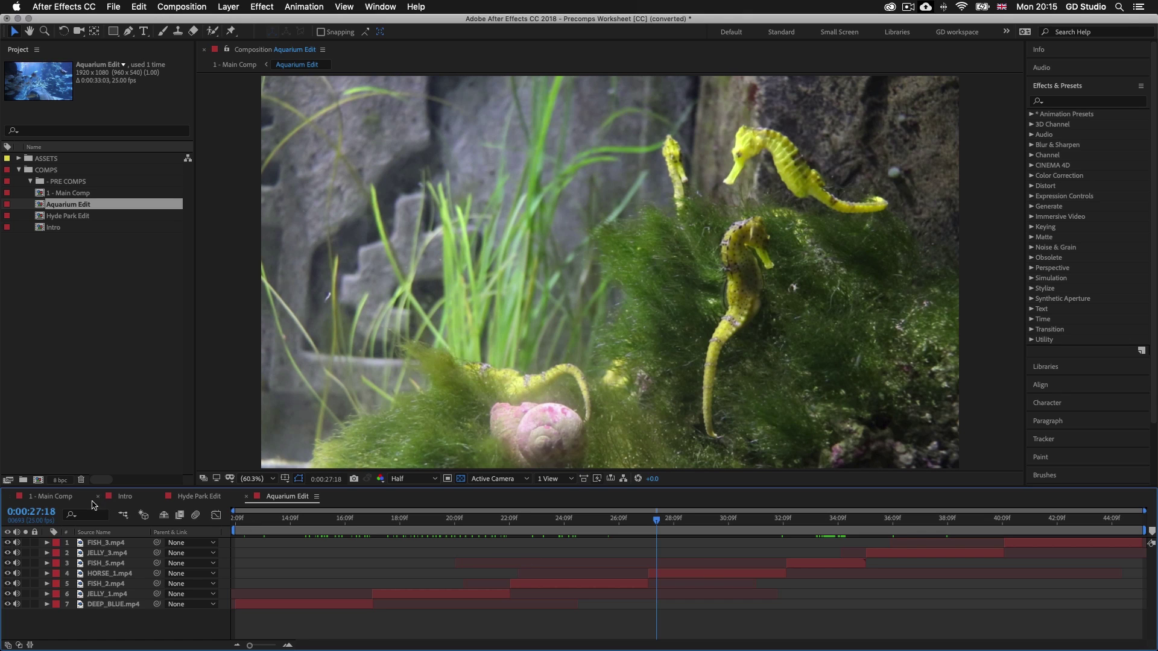
Step: In 1 - Main Comp, move the Hyde Park Edit layer to start where Aquarium Edit ends, and preview the edit
click(55, 497)
drag(998, 558, 734, 554)
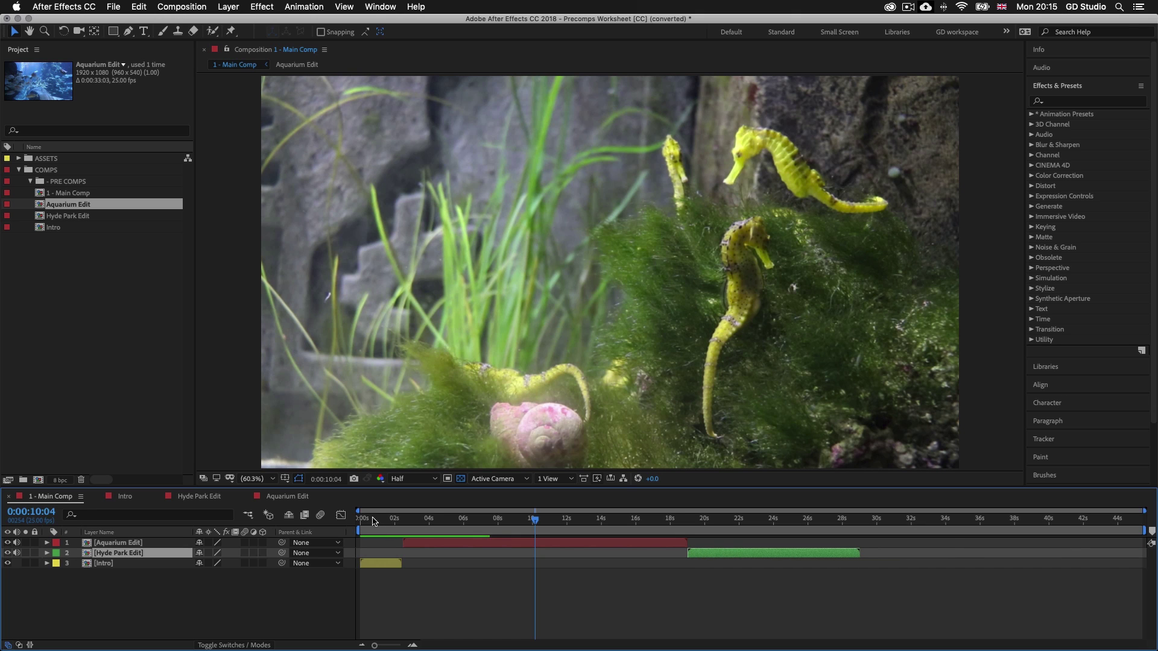
key(space)
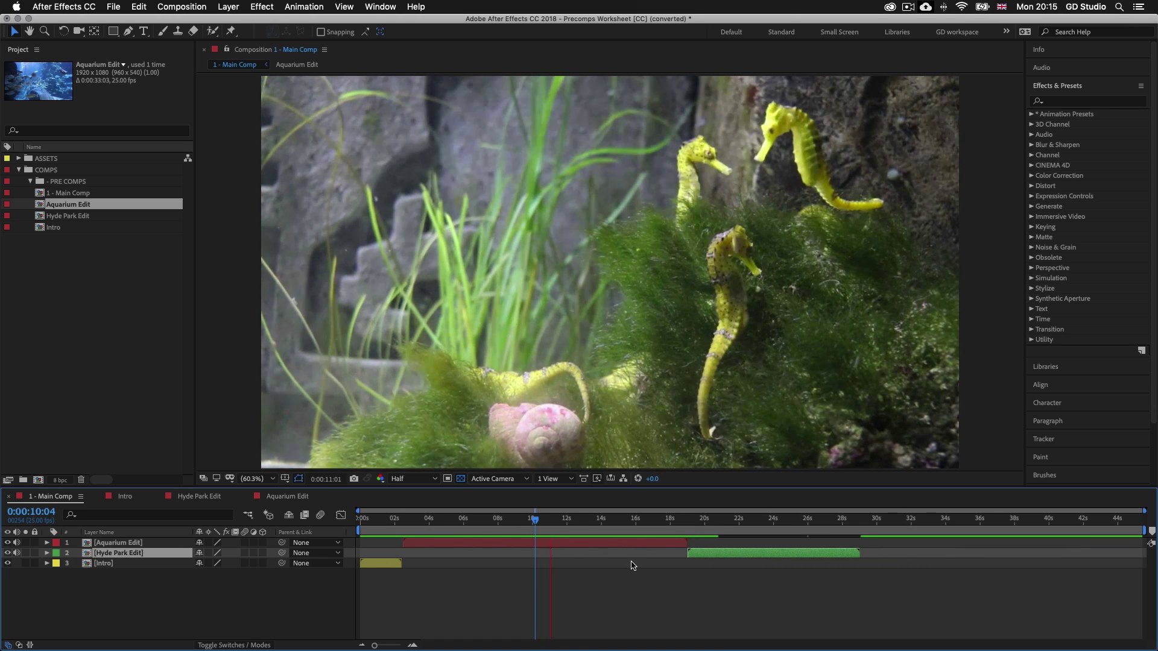